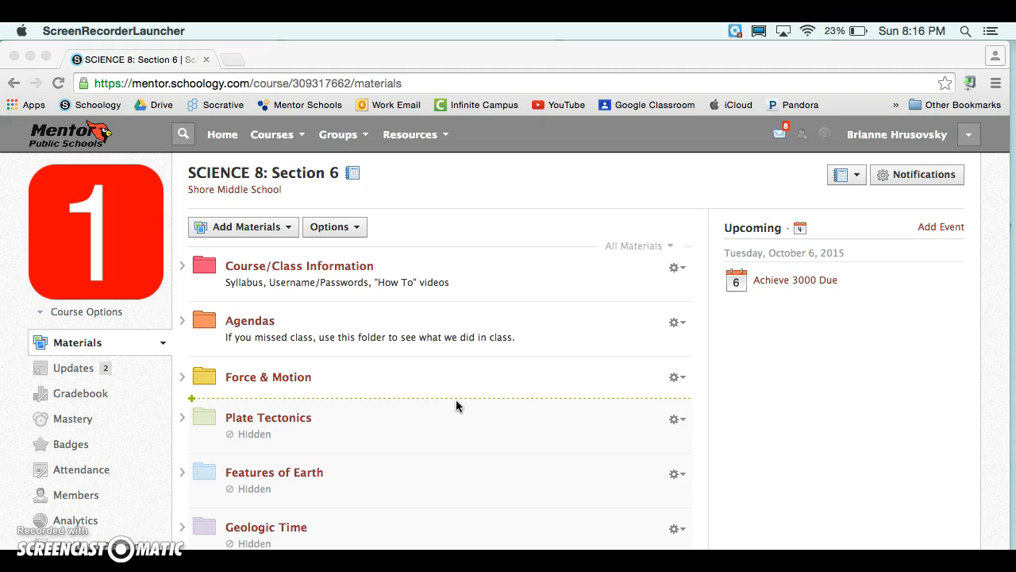
Open the Assignments folder inside the Force & Motion folder of the SCIENCE 8 course materials.
left_click(265, 382)
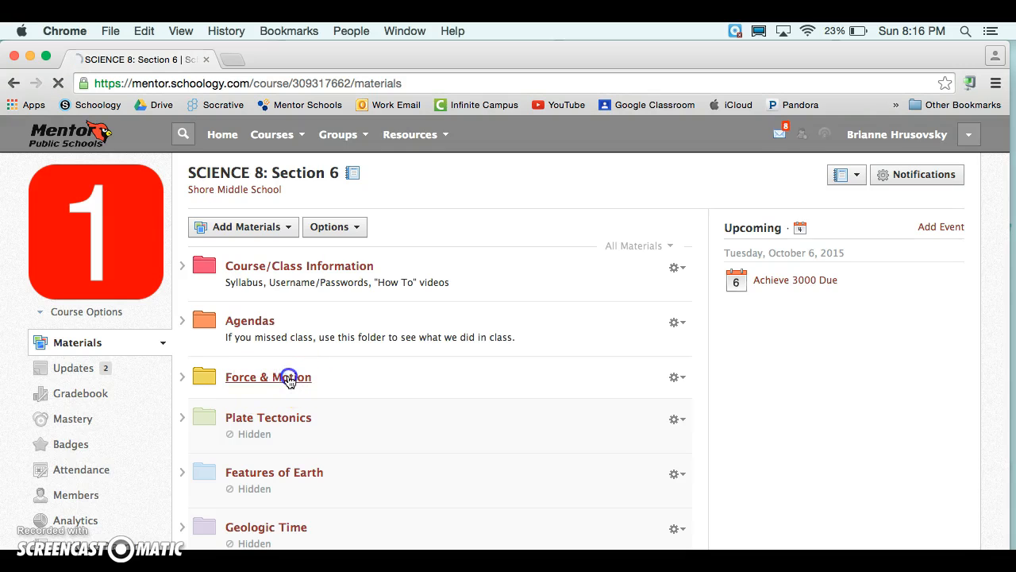
left_click(287, 302)
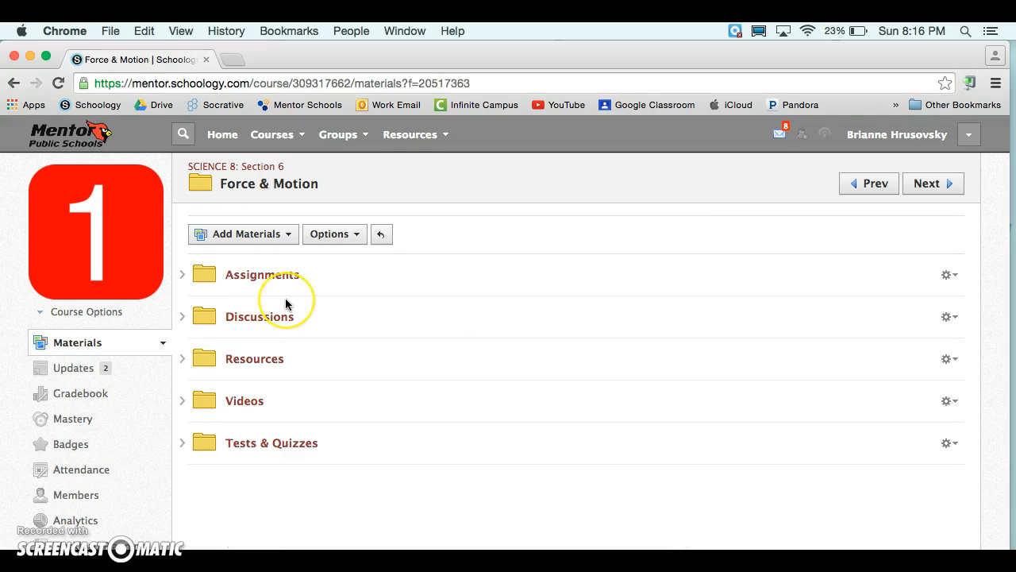
left_click(252, 275)
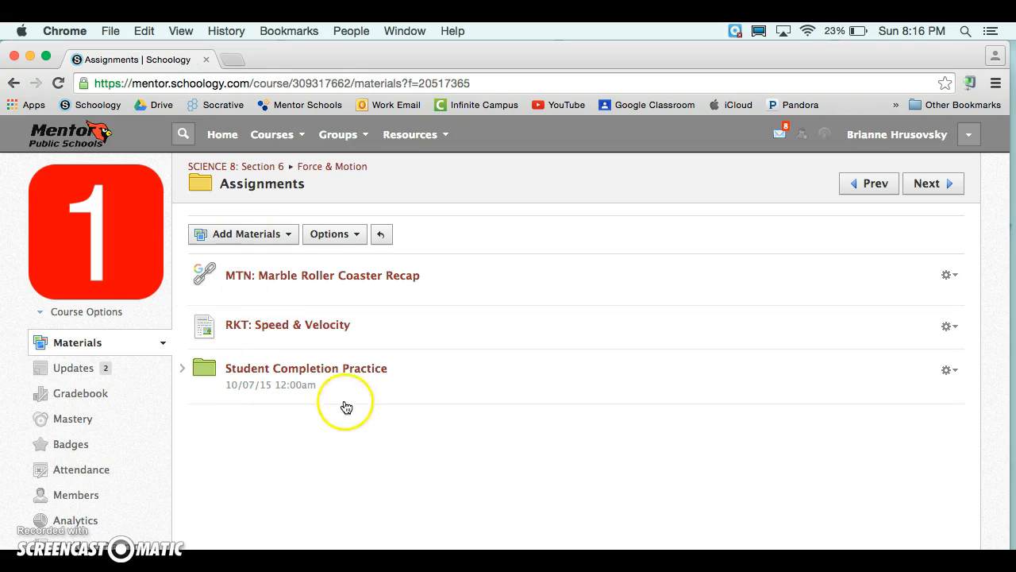
Delete the existing Student Completion Practice folder.
left_click(945, 370)
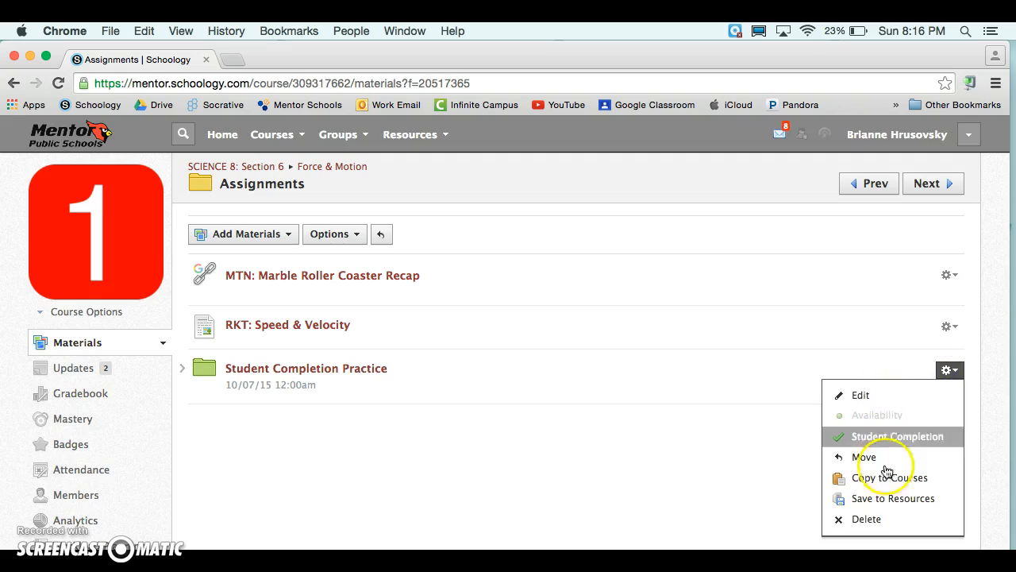
left_click(884, 520)
left_click(486, 323)
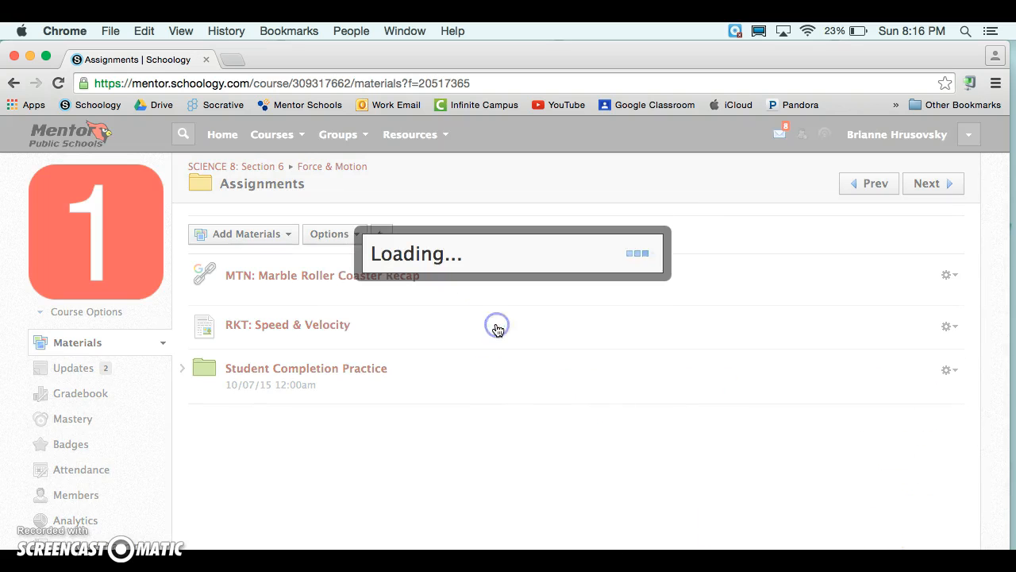
Add a new yellow folder titled "Student Completion Practice" to the Assignments folder.
left_click(270, 233)
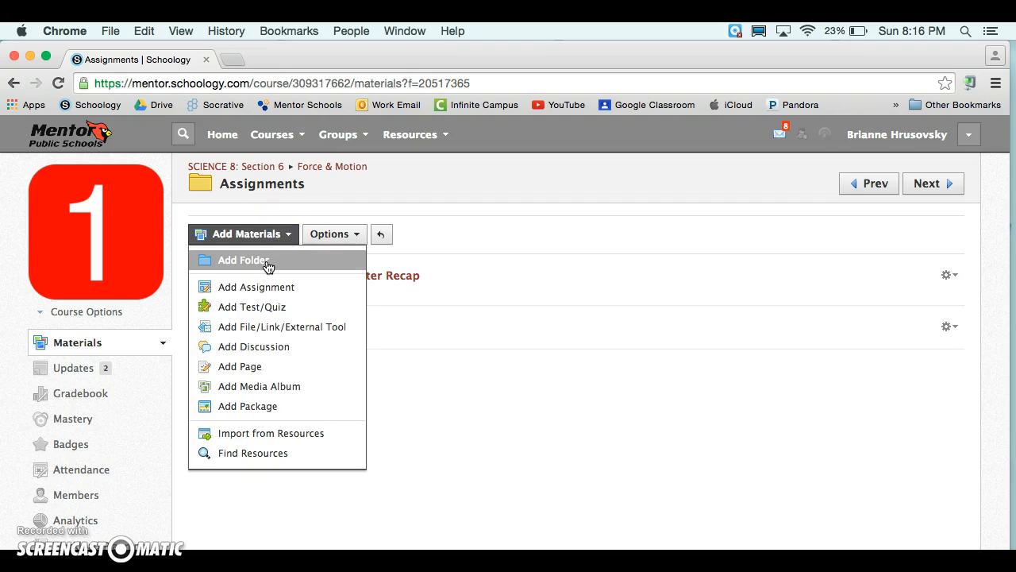
left_click(267, 262)
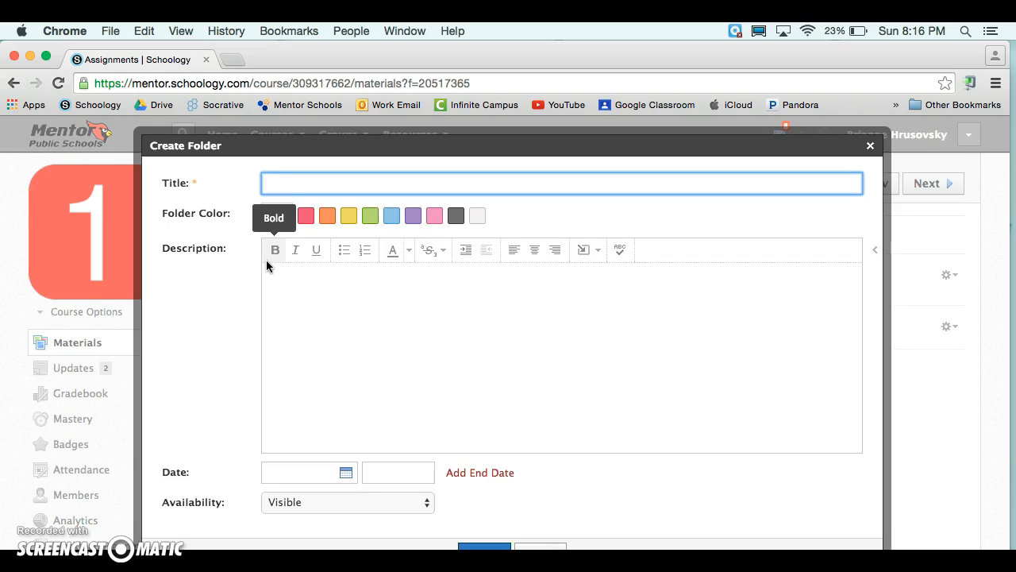
type("Student Completion")
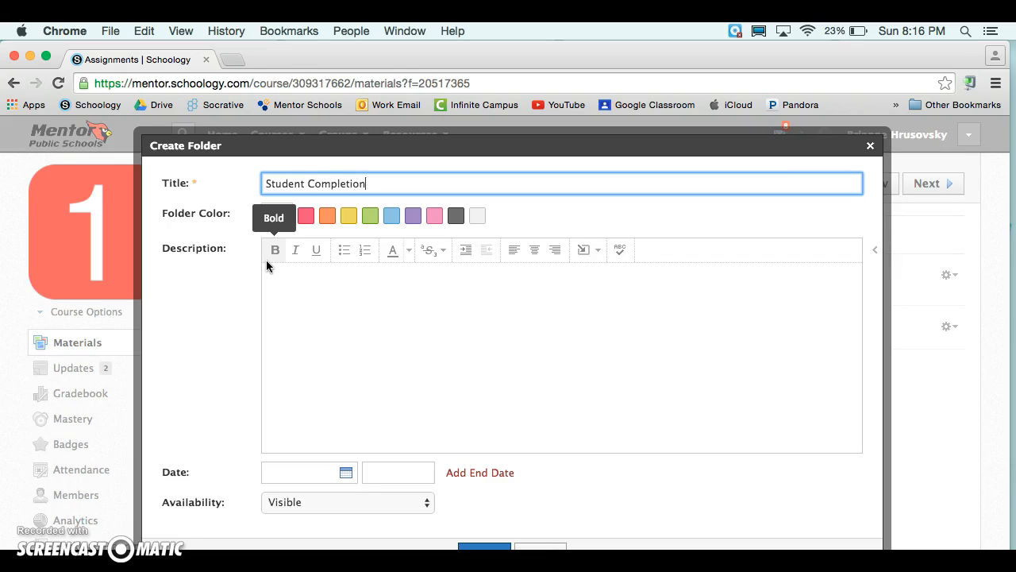
type(" Practice")
key("BackSpace")
key("BackSpace")
key("BackSpace")
type("ice")
left_click(348, 215)
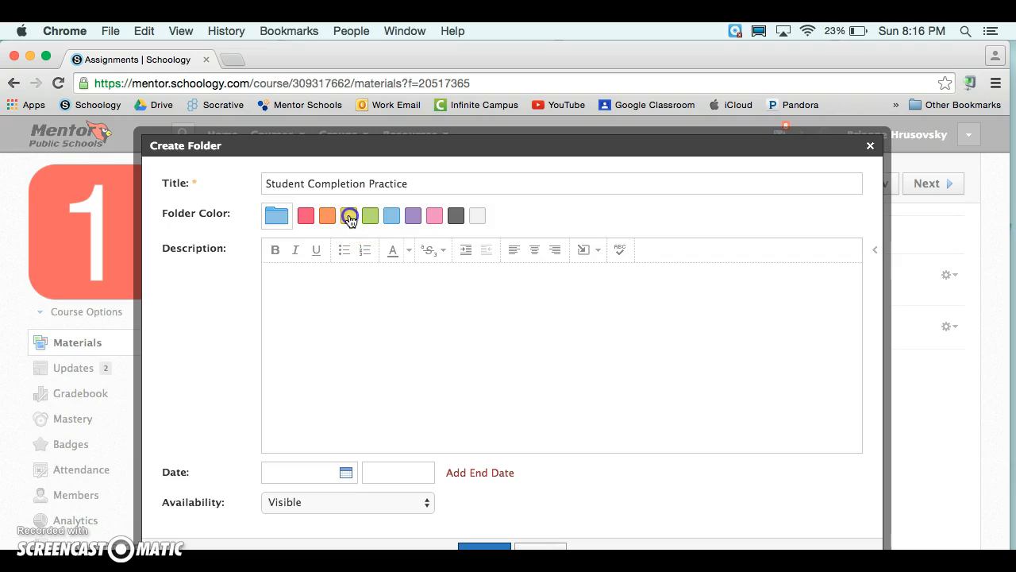
left_click(483, 548)
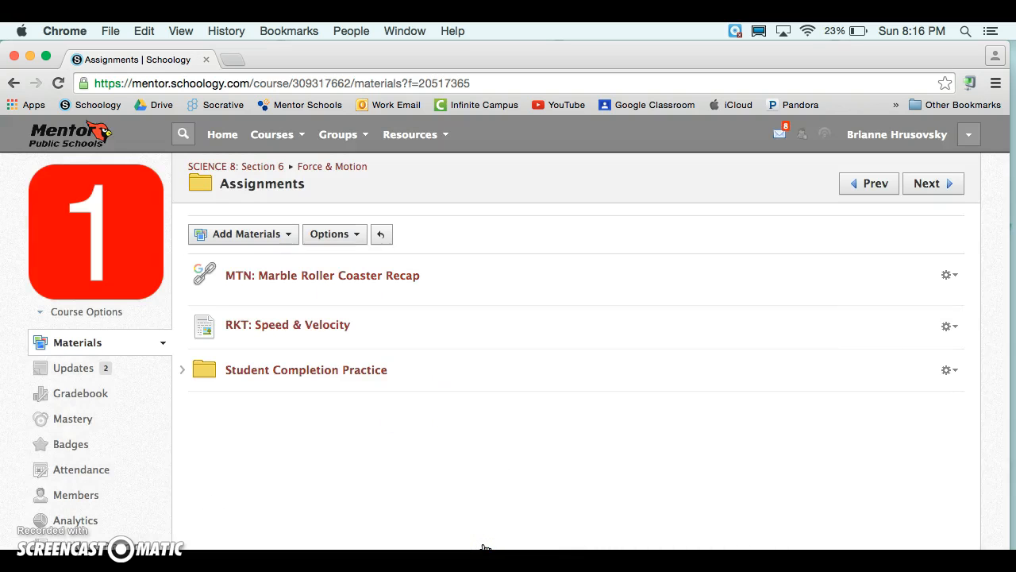
Edit the Student Completion Practice folder to set its date to 10/07/15, keep it Visible, and save.
left_click(948, 370)
left_click(908, 391)
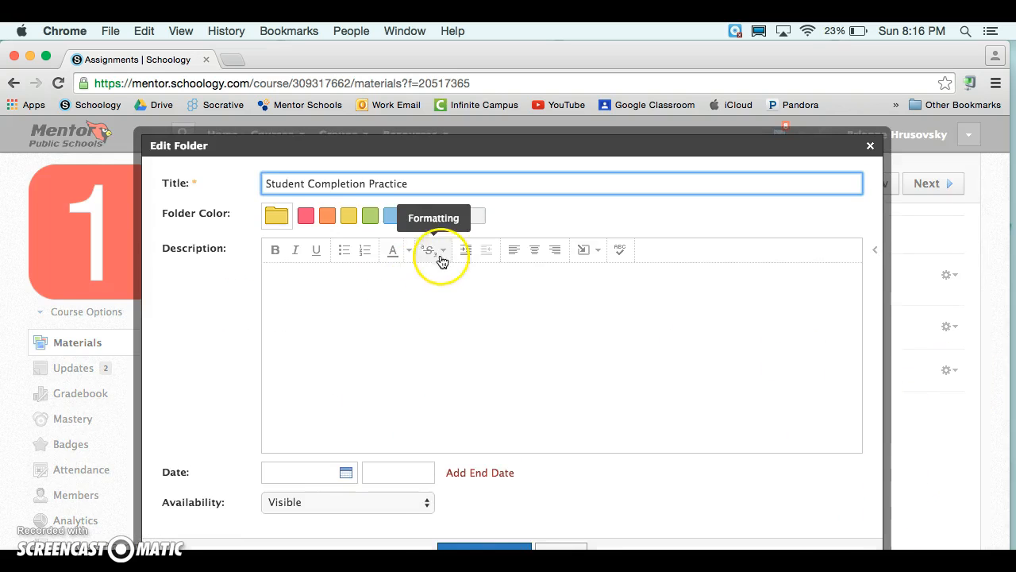
scroll(442, 262, "down", 3)
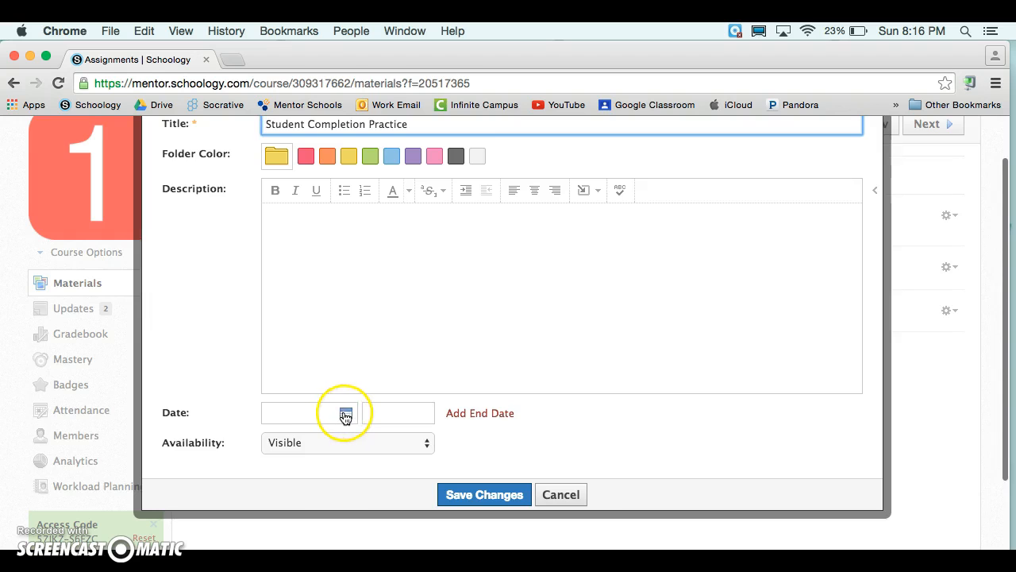
left_click(346, 414)
left_click(377, 500)
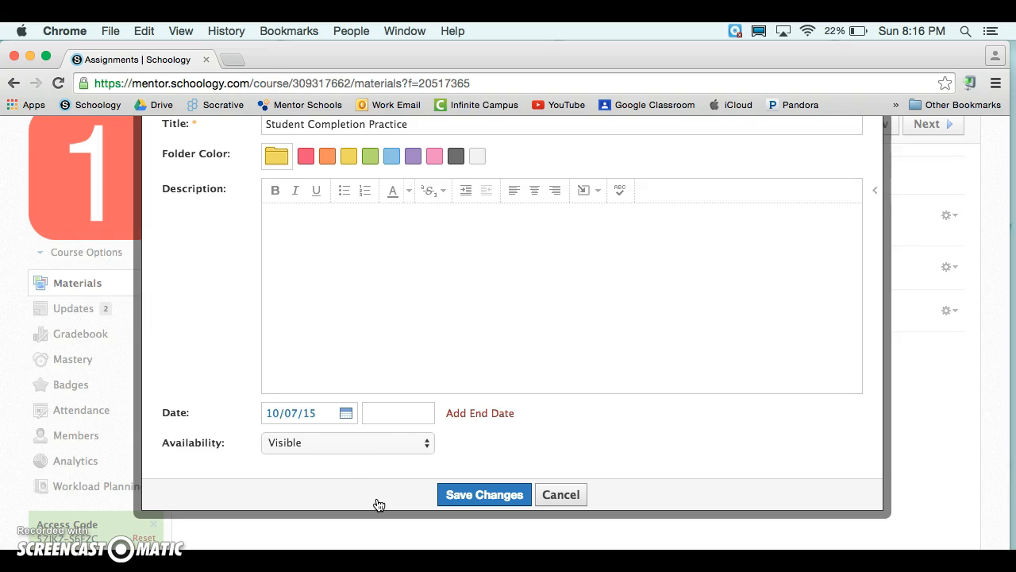
left_click(327, 443)
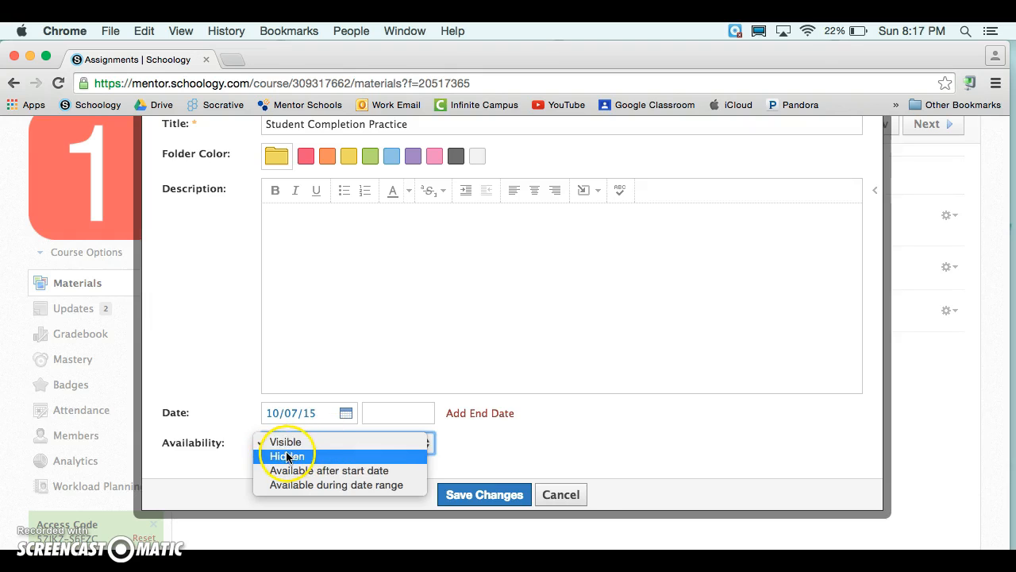
left_click(324, 442)
left_click(476, 496)
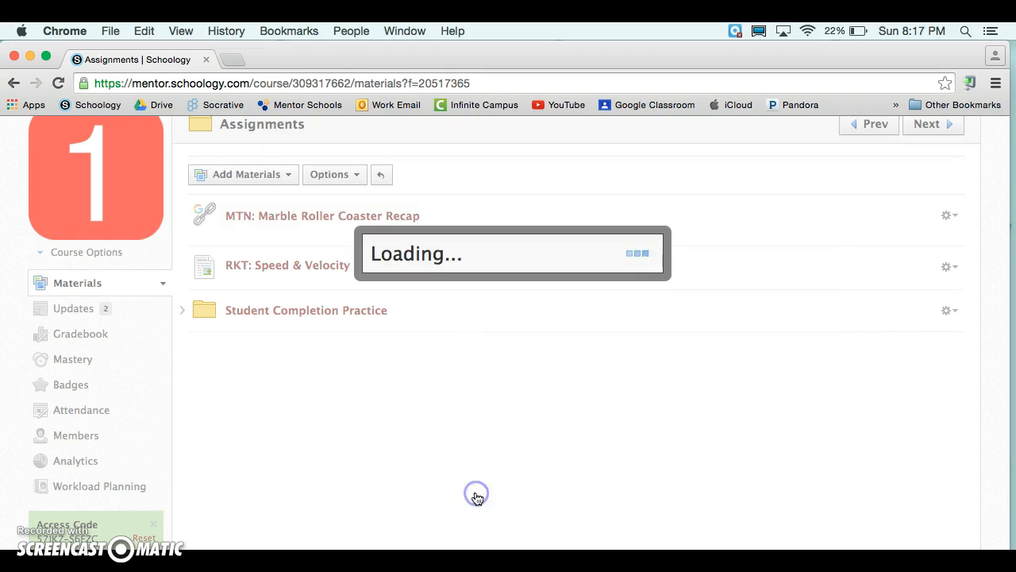
Open the Student Completion Practice folder and start importing materials from resources.
left_click(365, 341)
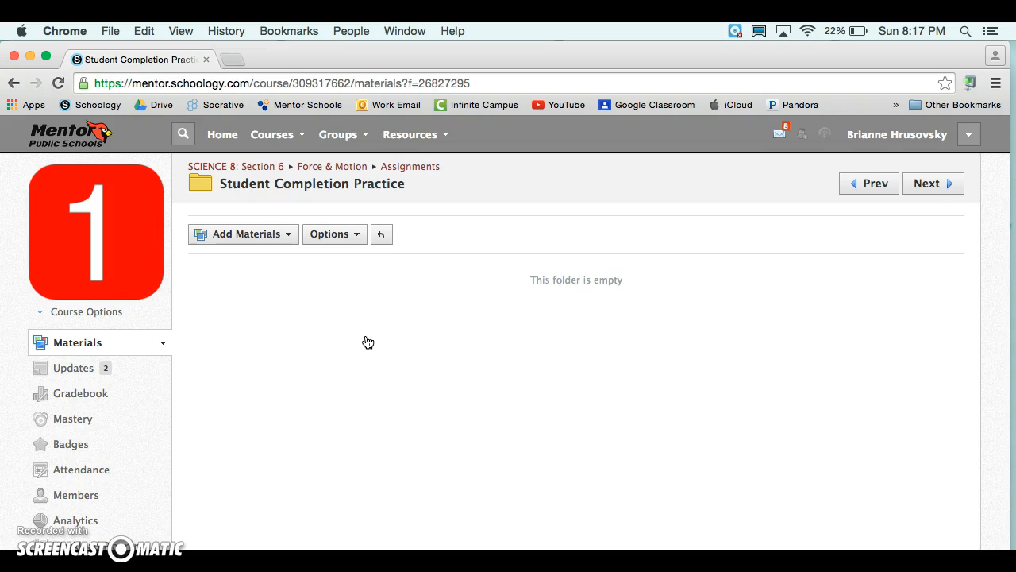
left_click(284, 235)
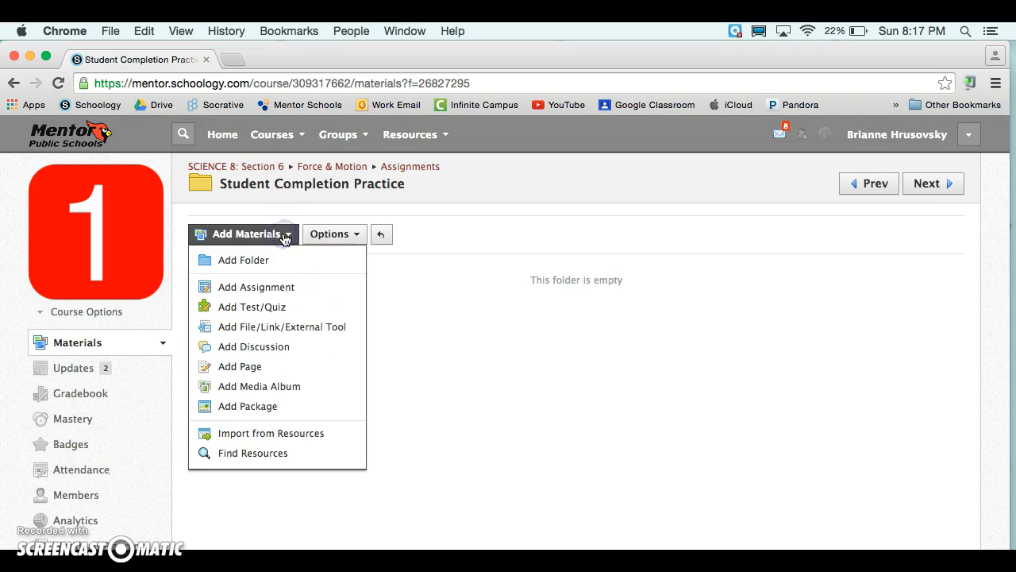
left_click(268, 435)
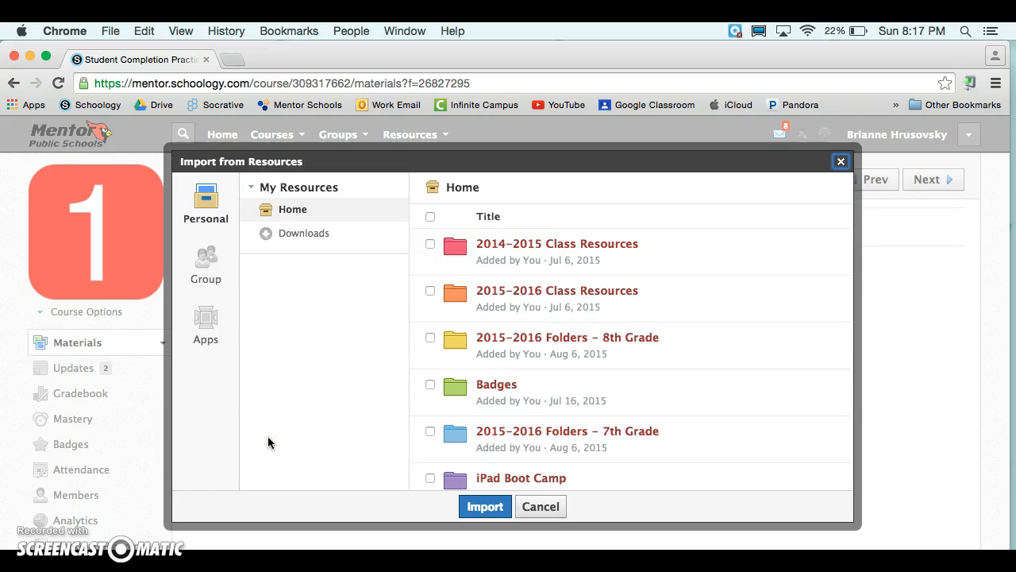
Browse the group resources to Shore 8th Grade Science PLC, then the Forces folder, then Schoology Video.
left_click(202, 258)
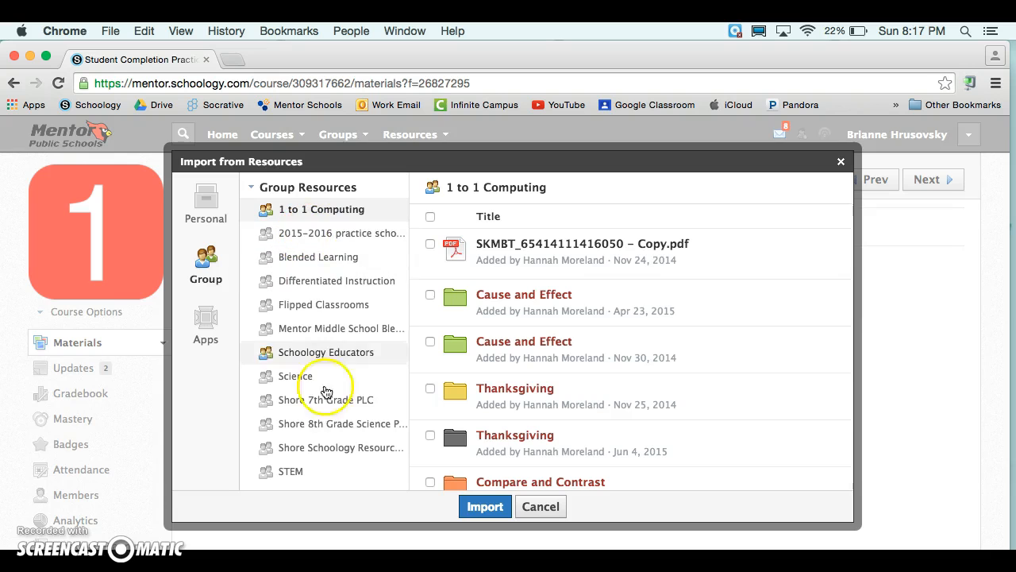
left_click(327, 424)
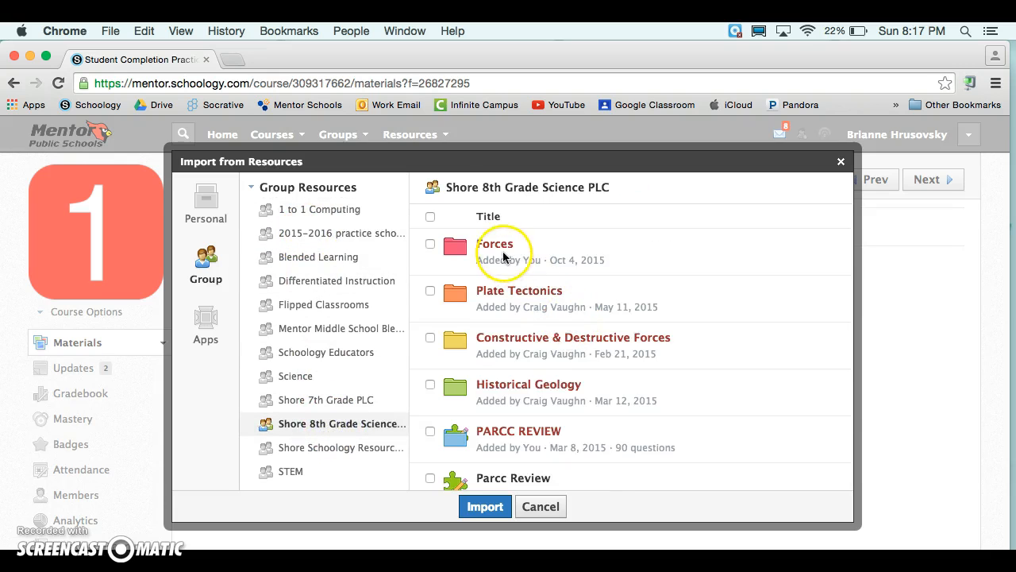
left_click(498, 244)
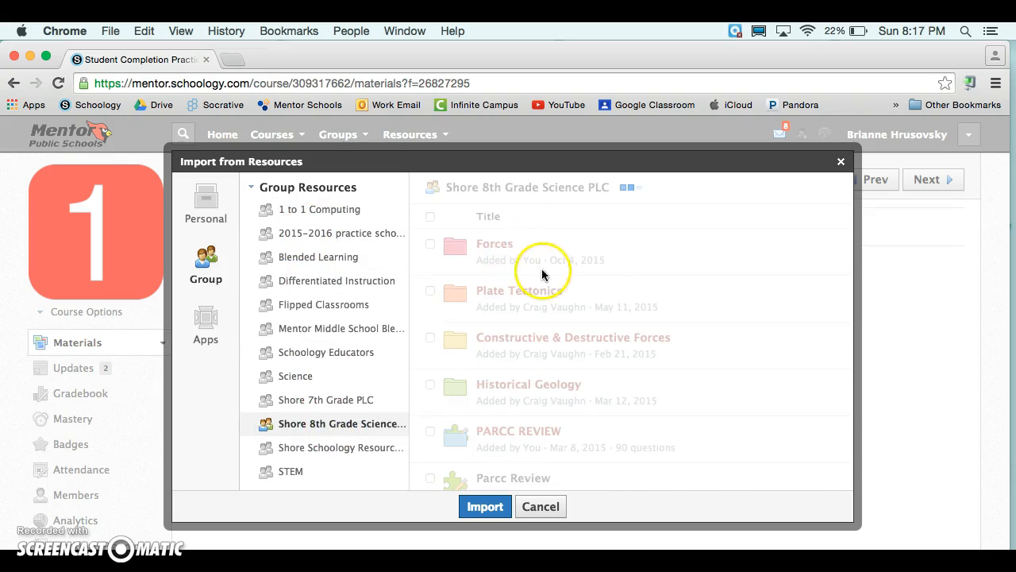
scroll(542, 274, "down", 15)
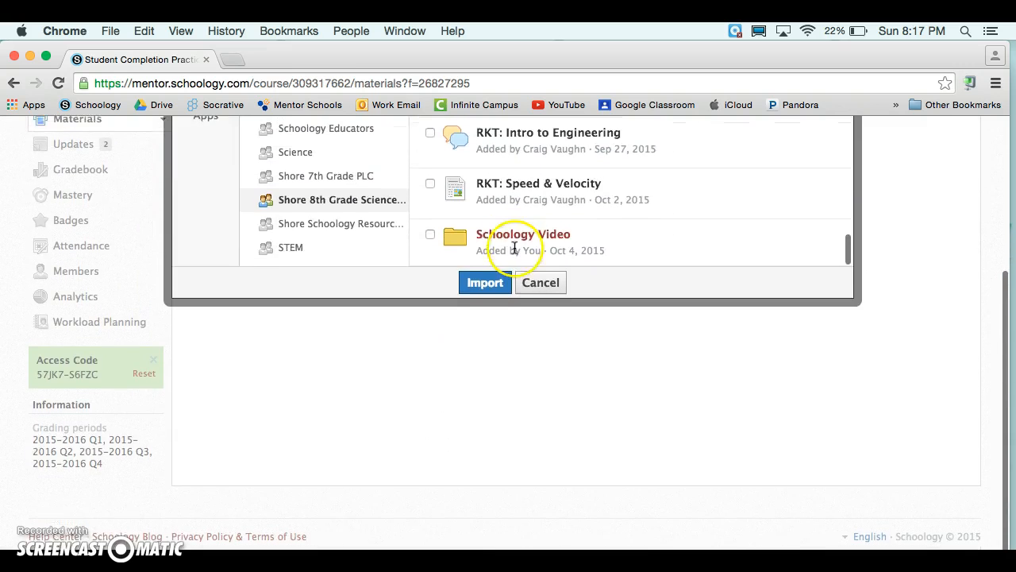
left_click(492, 236)
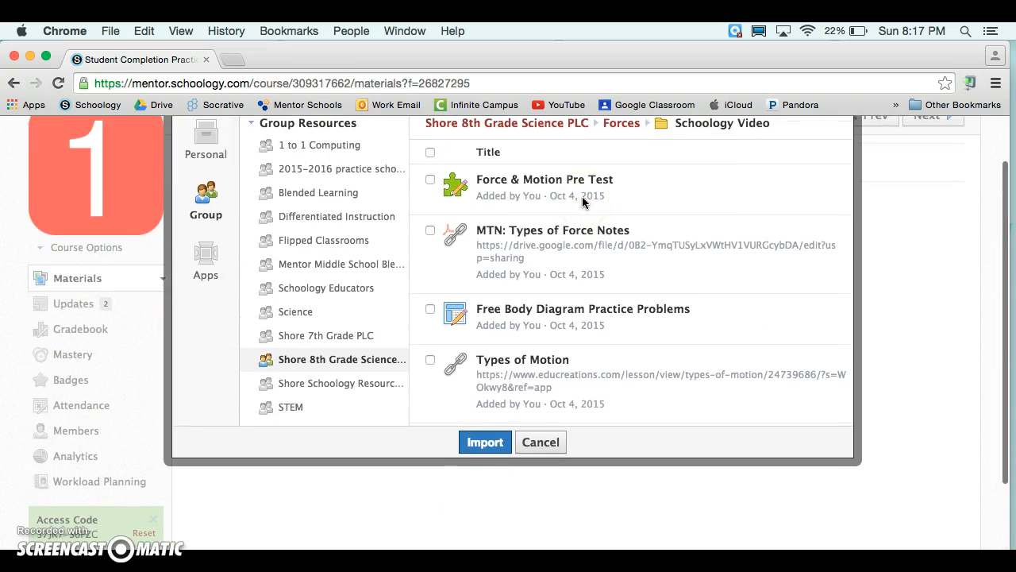
Select all five Schoology Video items, from Force & Motion Pre Test to MTN: Force & Motion Word Art, and import them.
left_click(429, 179)
left_click(429, 230)
left_click(430, 309)
left_click(429, 360)
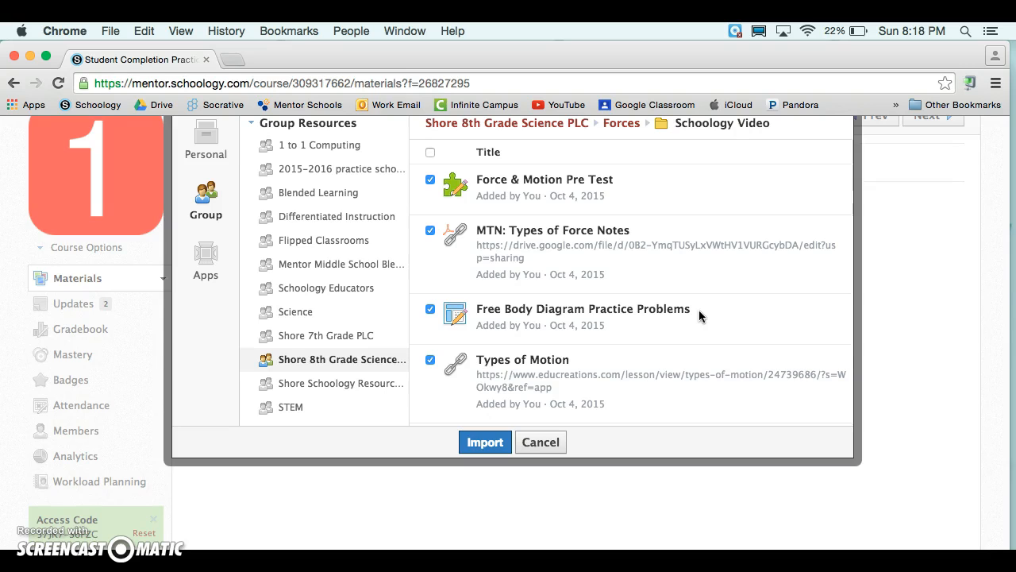
scroll(698, 310, "down", 3)
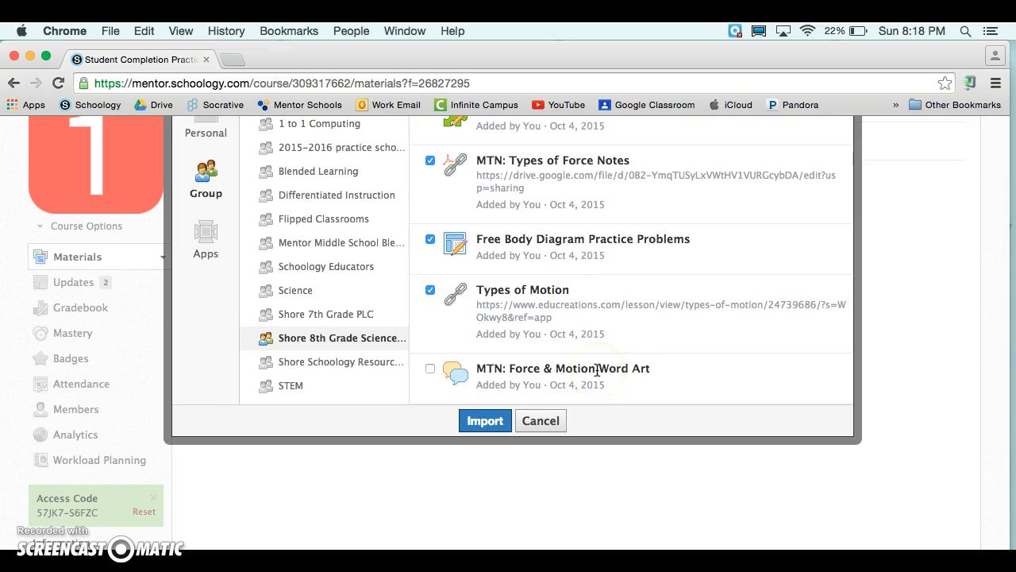
left_click(430, 369)
left_click(490, 425)
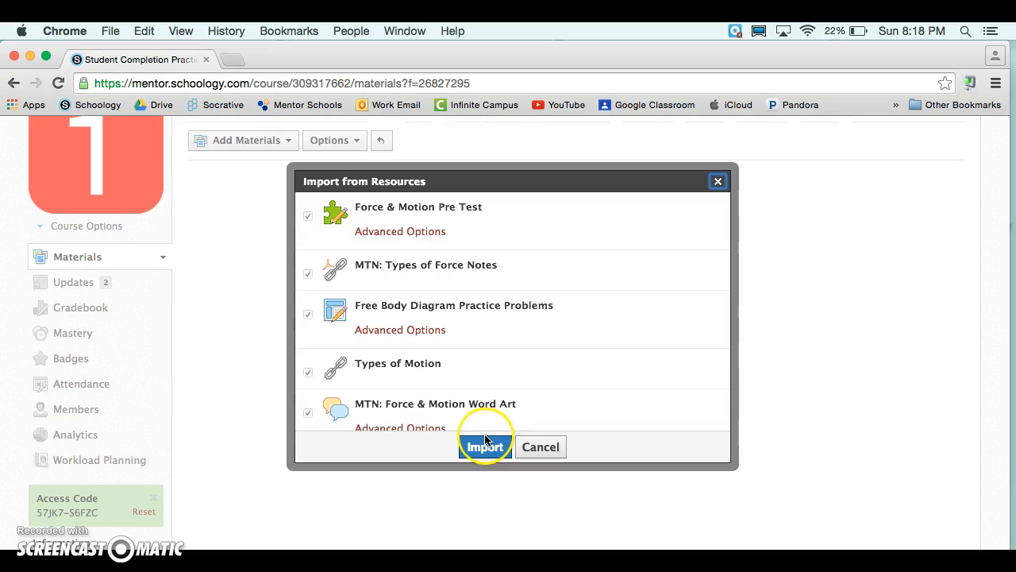
left_click(487, 449)
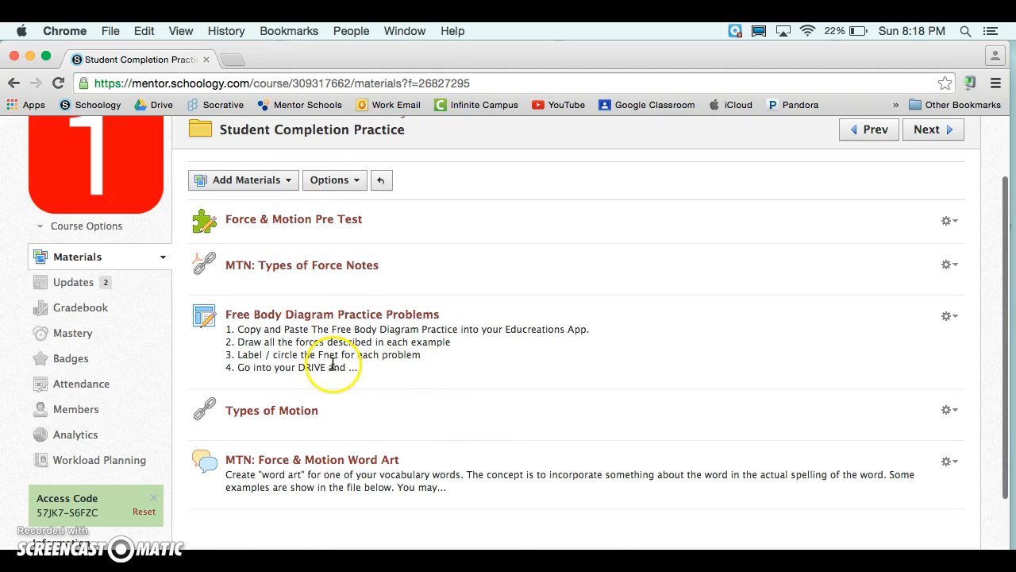
Open the folder's Student Completion rules and add a new requirement.
scroll(350, 400, "up", 1)
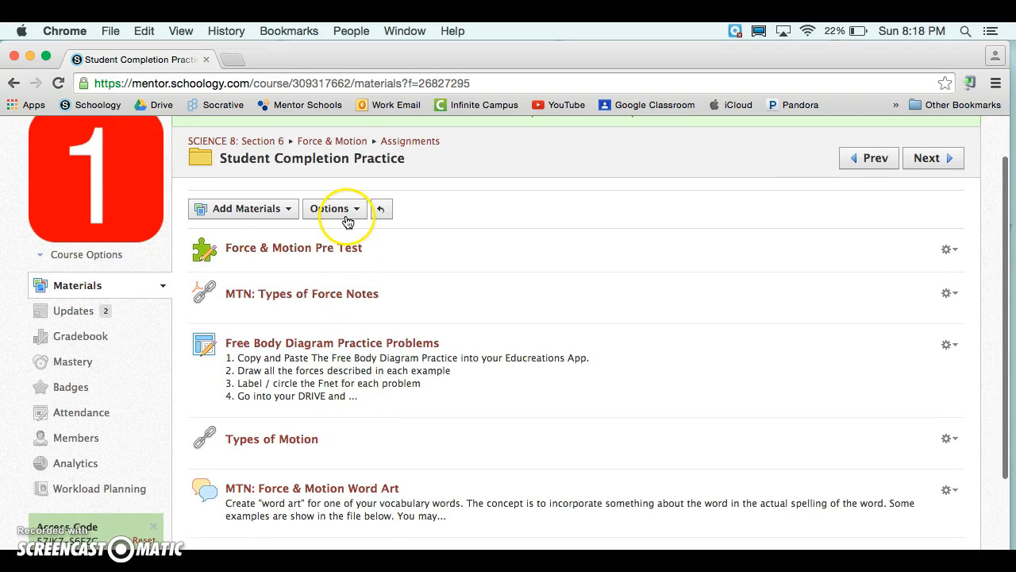
left_click(358, 212)
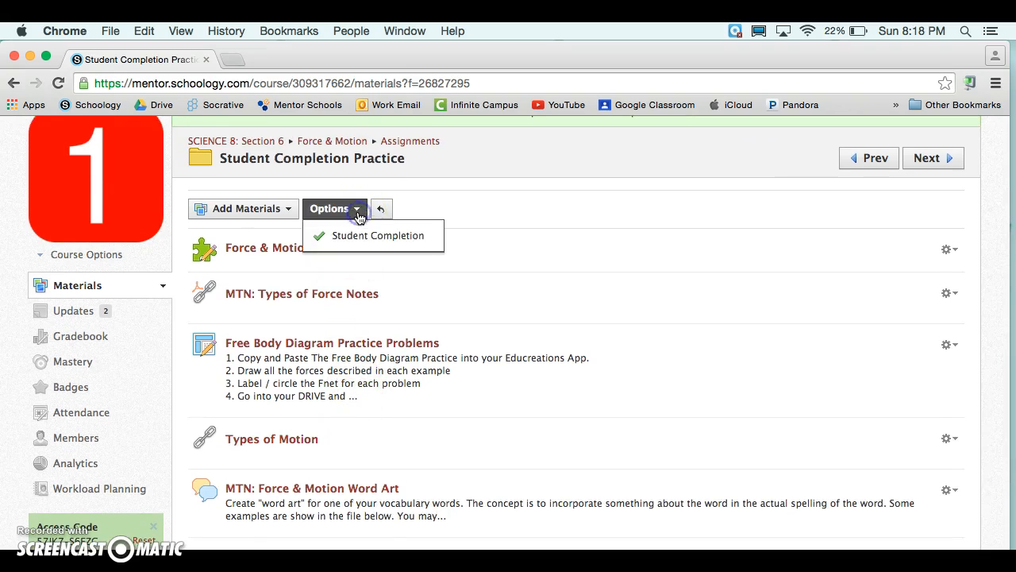
left_click(368, 234)
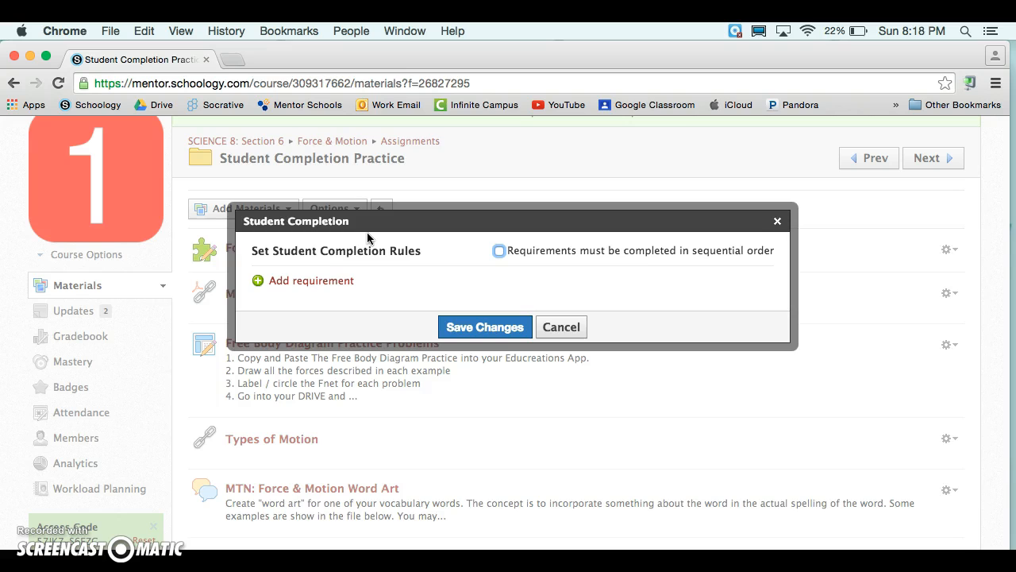
scroll(320, 249, "down", 1)
left_click(302, 280)
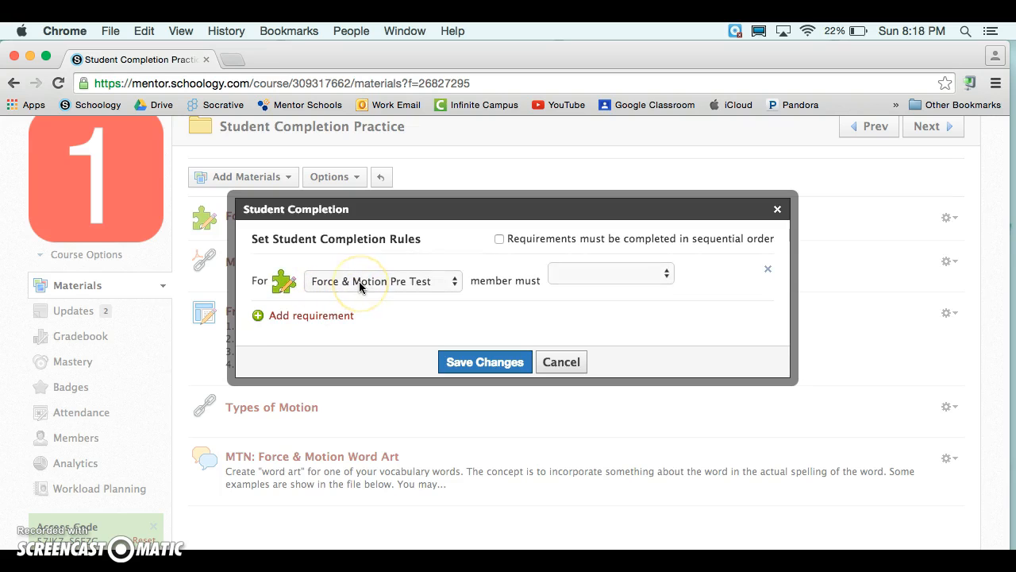
Set the requirement so members must score at least 10 on the Force & Motion Pre Test.
left_click(359, 287)
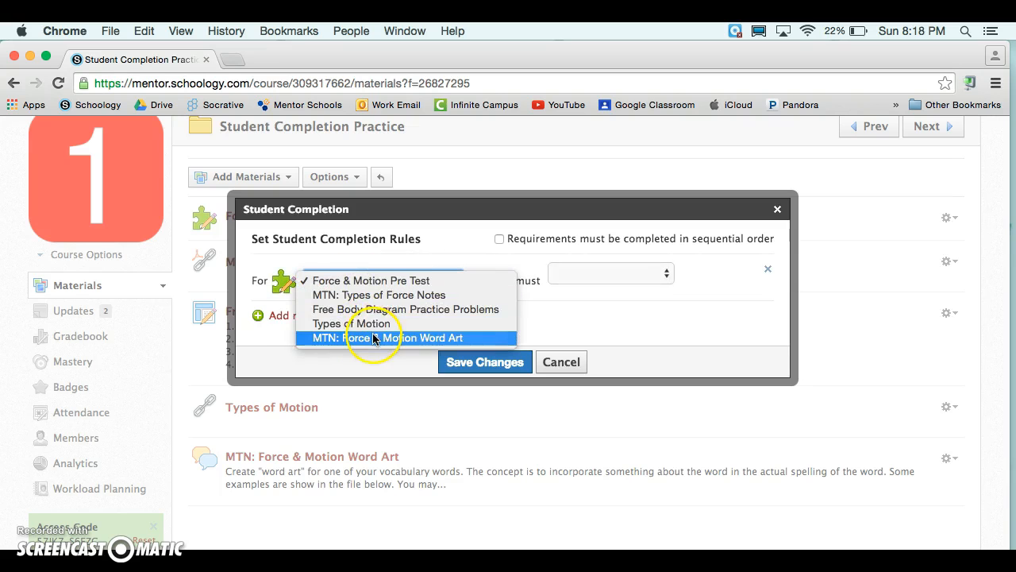
left_click(373, 281)
left_click(559, 273)
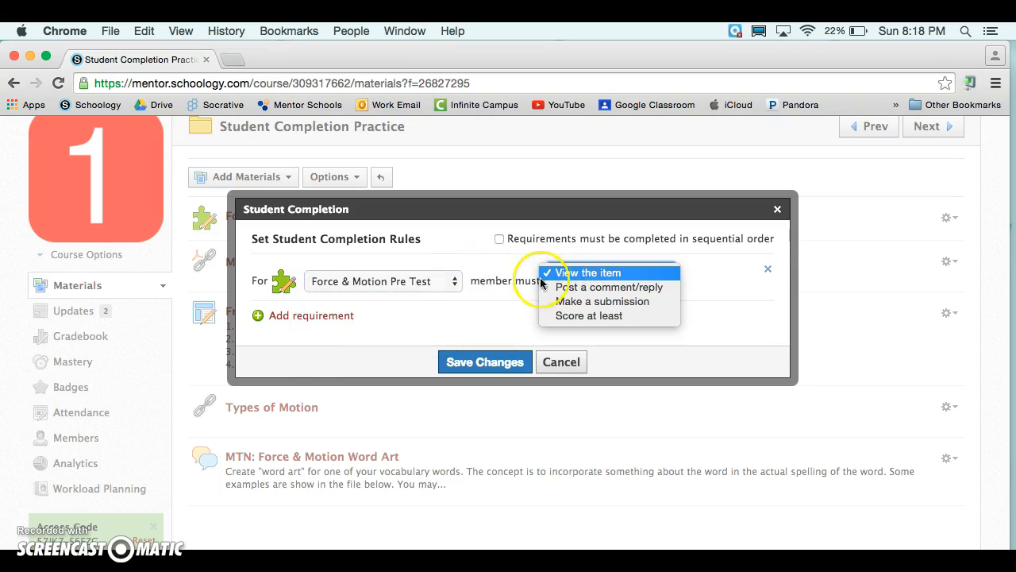
left_click(633, 316)
left_click(698, 275)
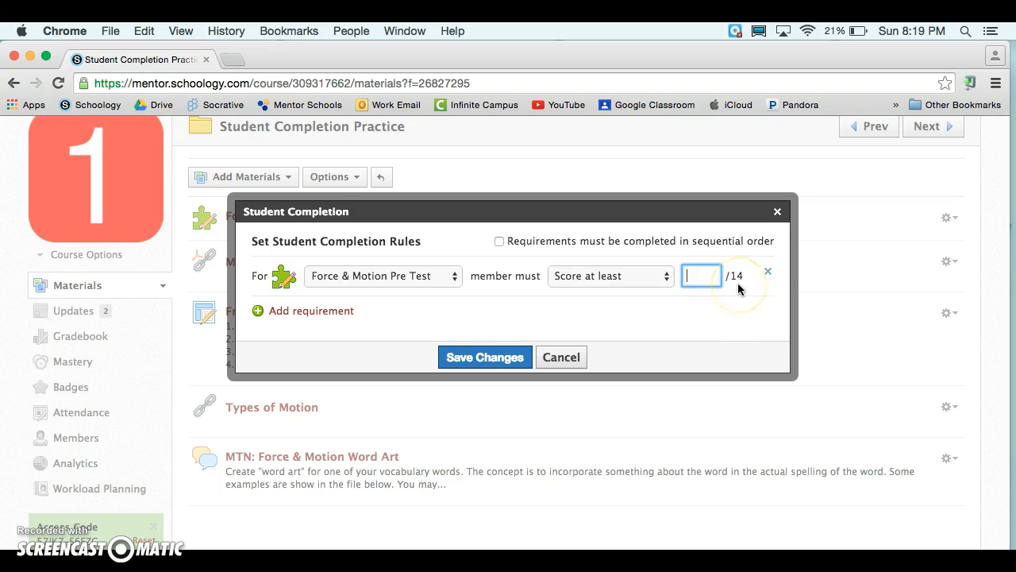
type("10")
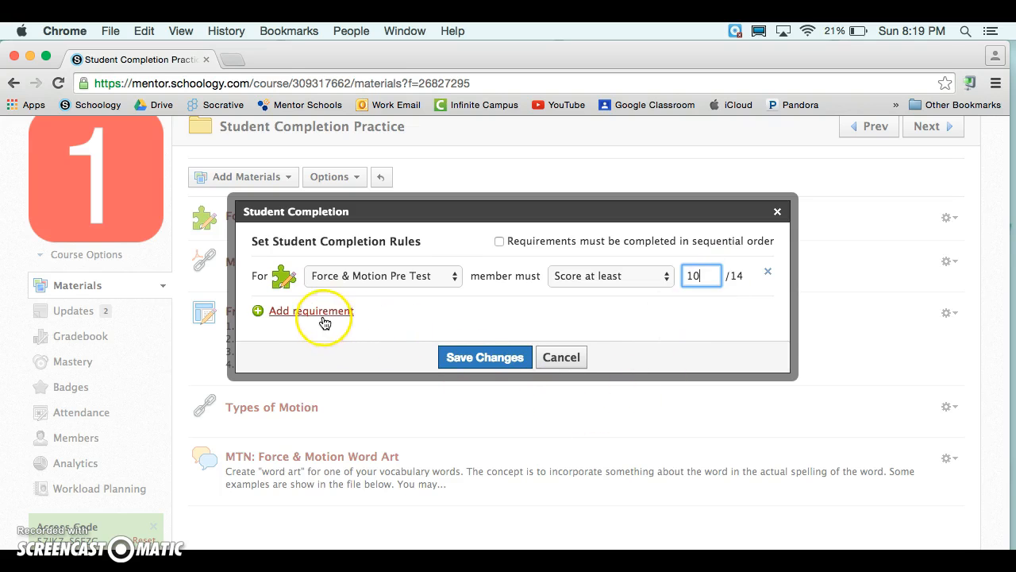
Change the Force & Motion Pre Test requirement to Make a submission.
left_click(608, 278)
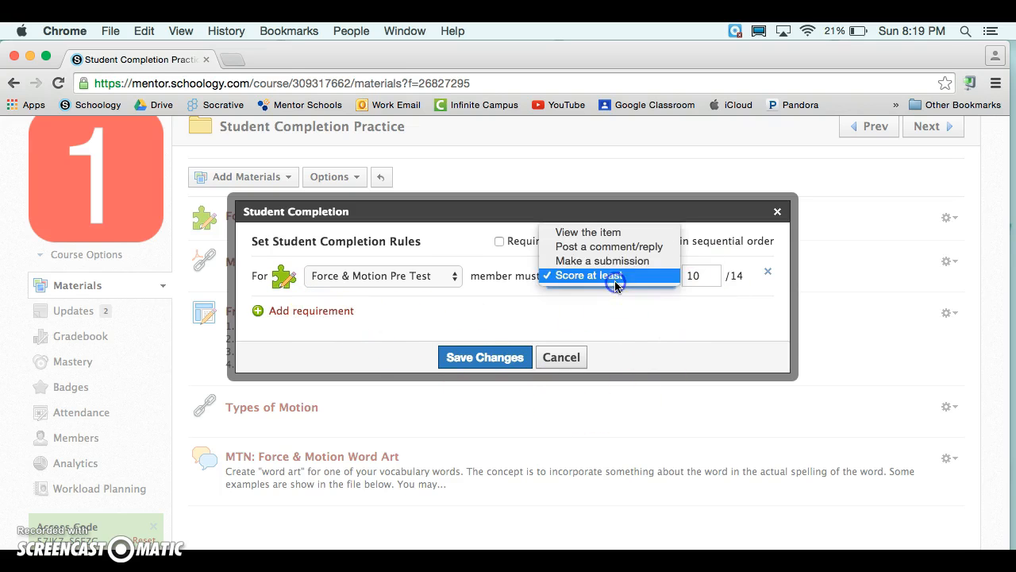
left_click(605, 261)
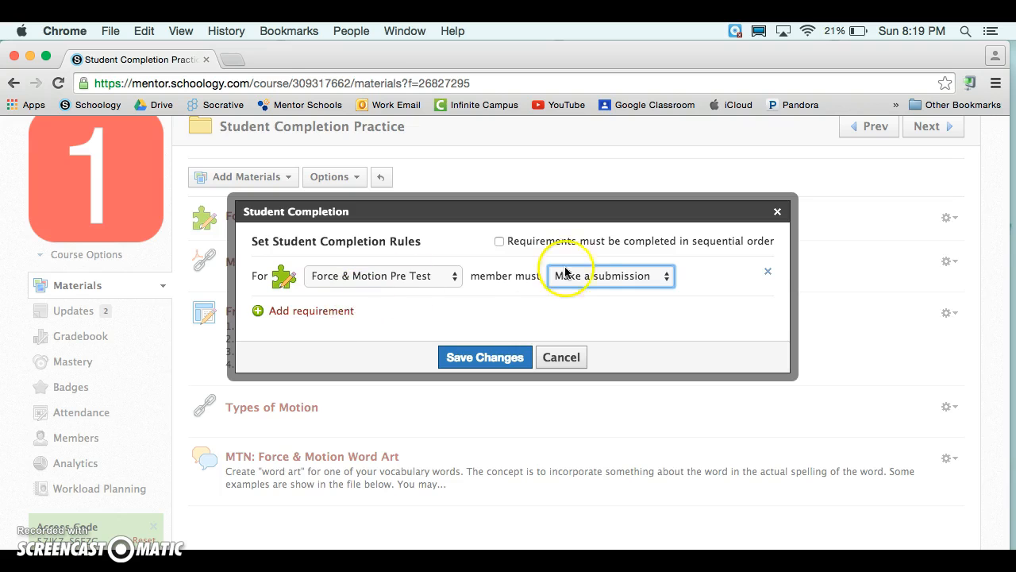
Add a requirement that members view the item MTN: Types of Force Notes.
left_click(335, 312)
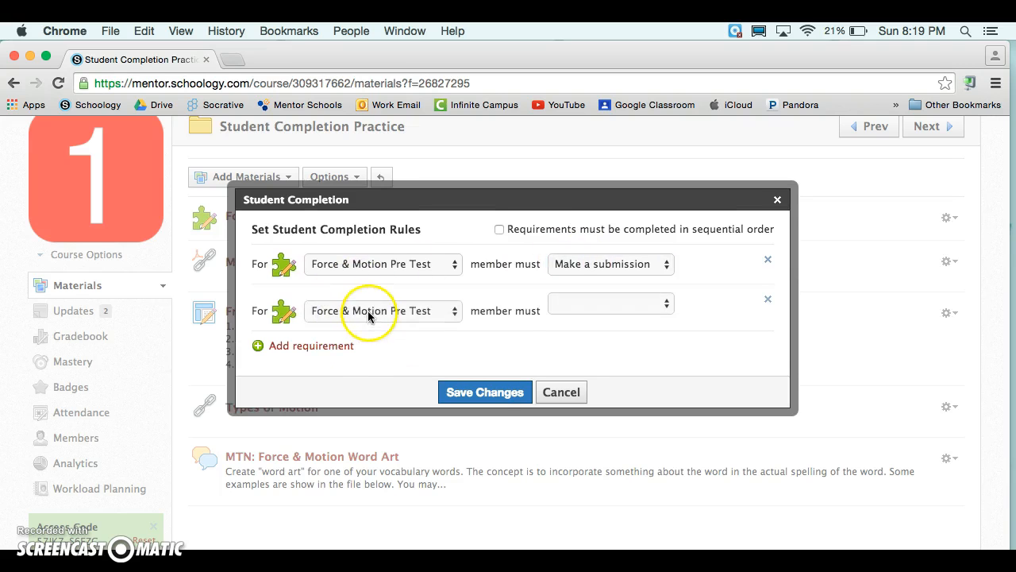
left_click(369, 315)
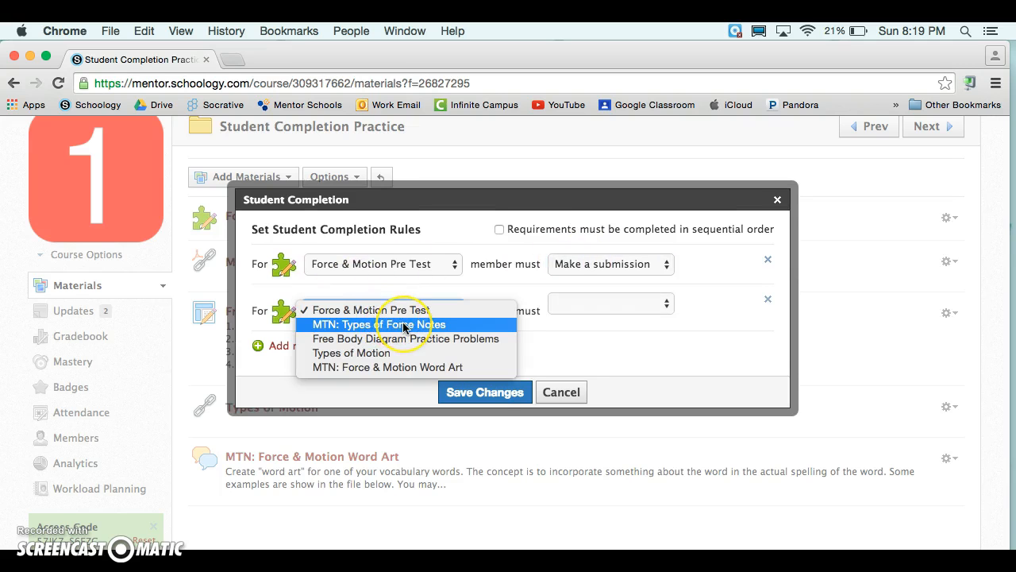
left_click(404, 324)
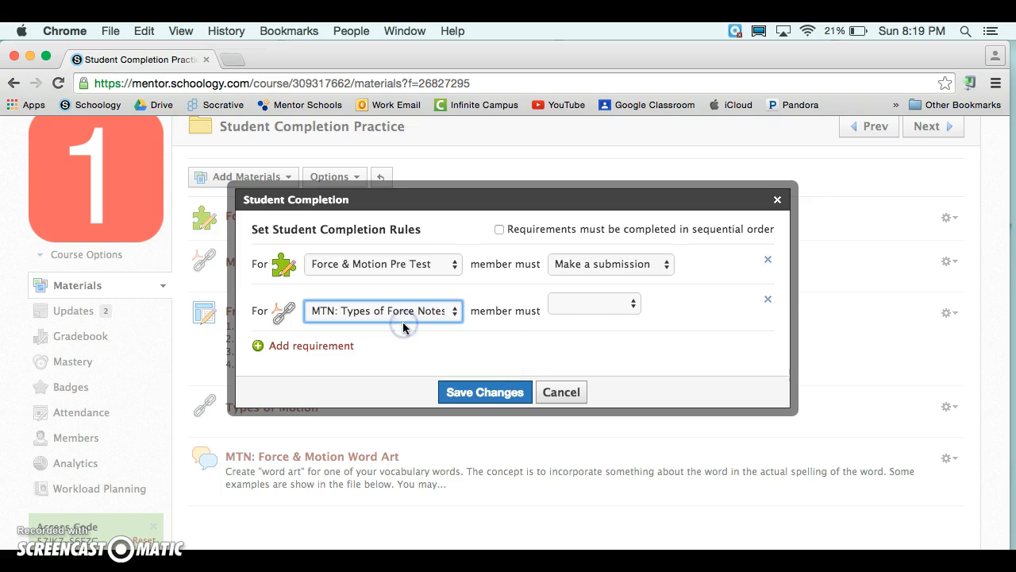
left_click(589, 306)
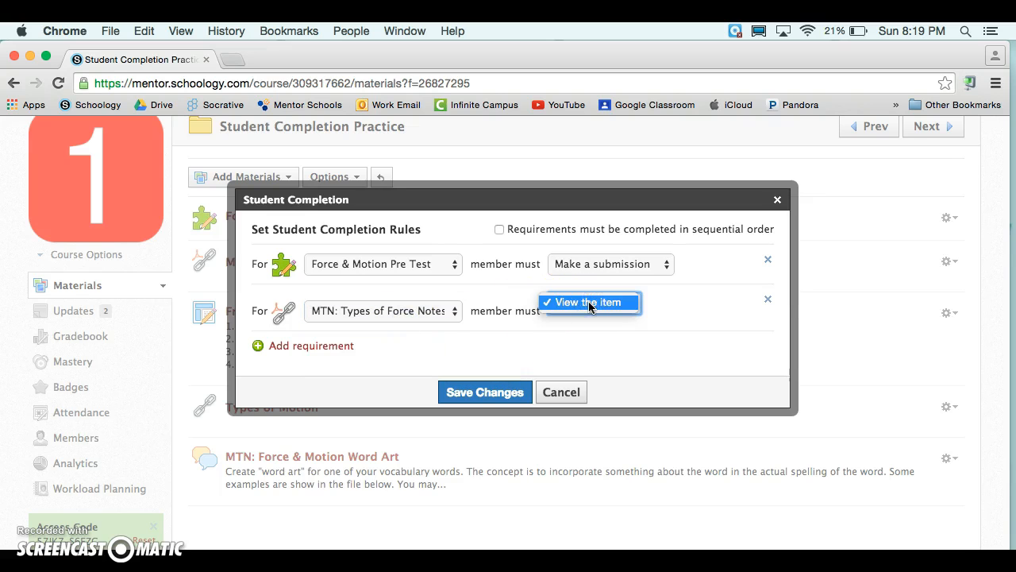
left_click(595, 310)
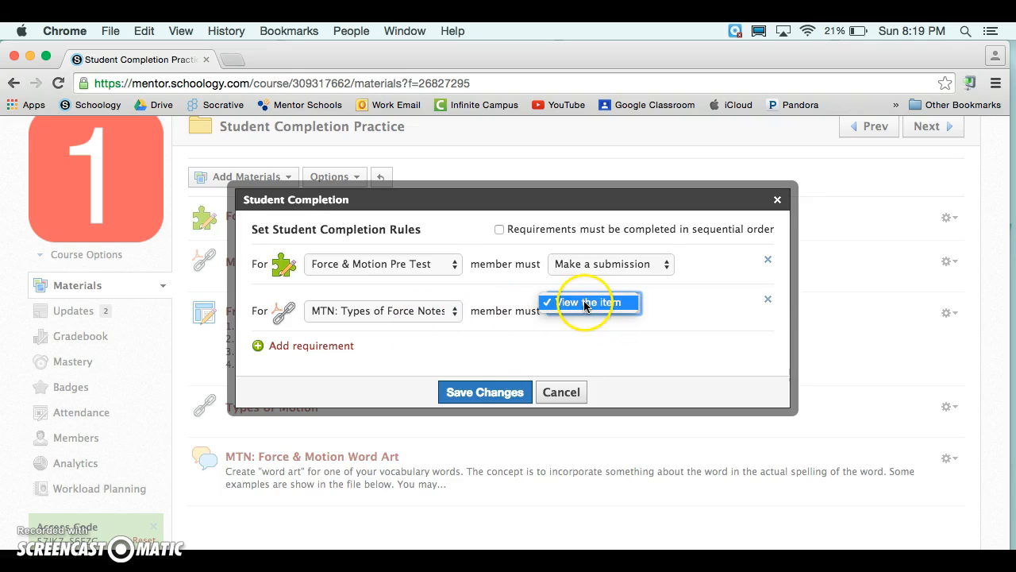
left_click(586, 303)
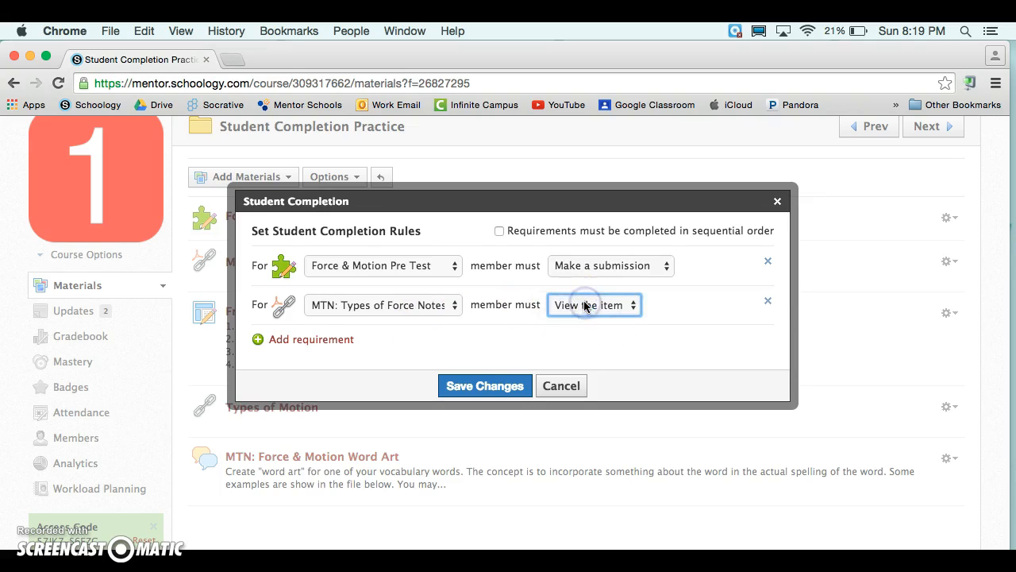
Add a requirement that members view the item Free Body Diagram Practice Problems.
left_click(335, 341)
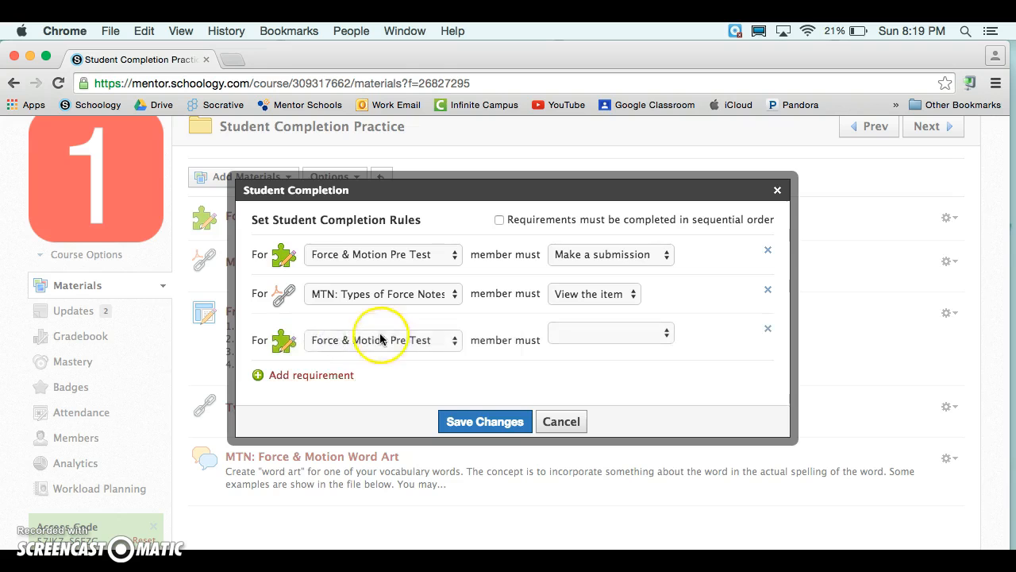
left_click(382, 339)
left_click(405, 368)
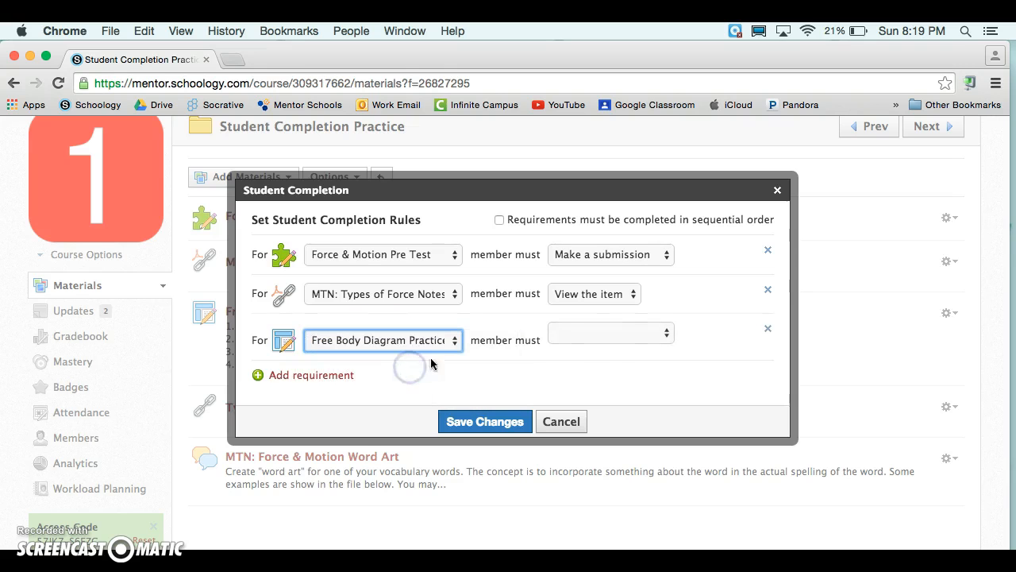
left_click(580, 334)
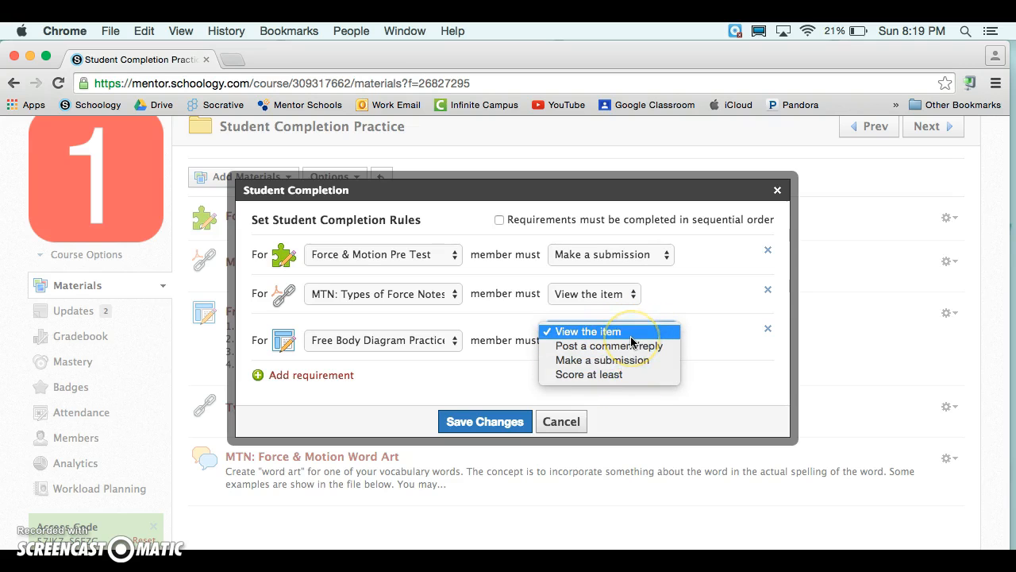
left_click(631, 333)
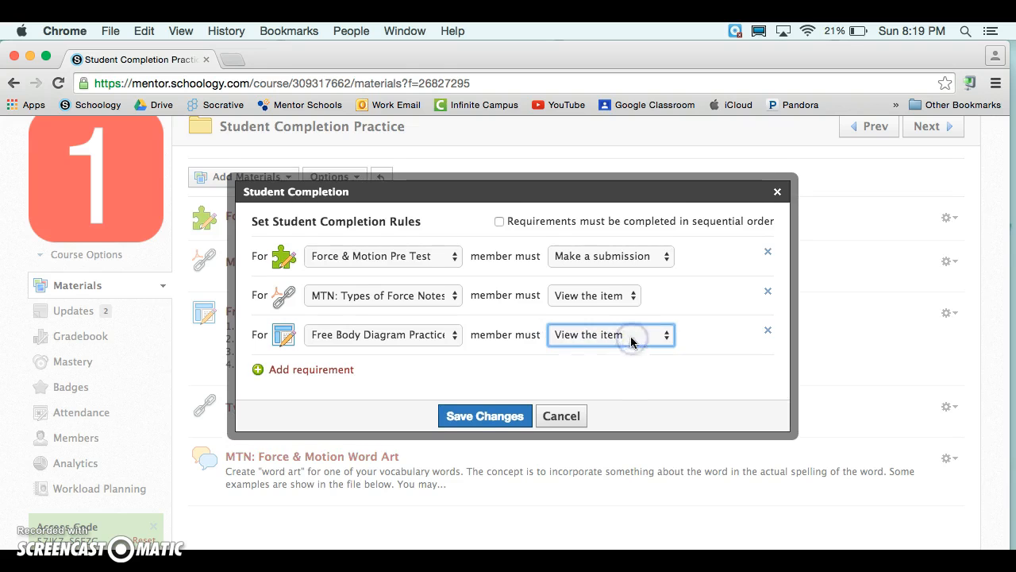
Add a requirement that members view the item Types of Motion.
left_click(292, 376)
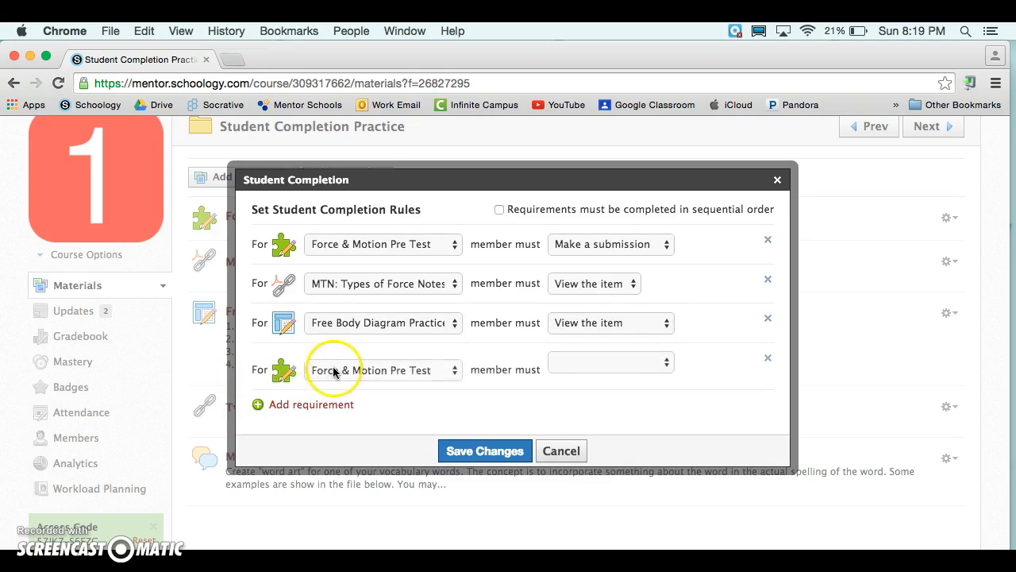
left_click(336, 370)
left_click(376, 412)
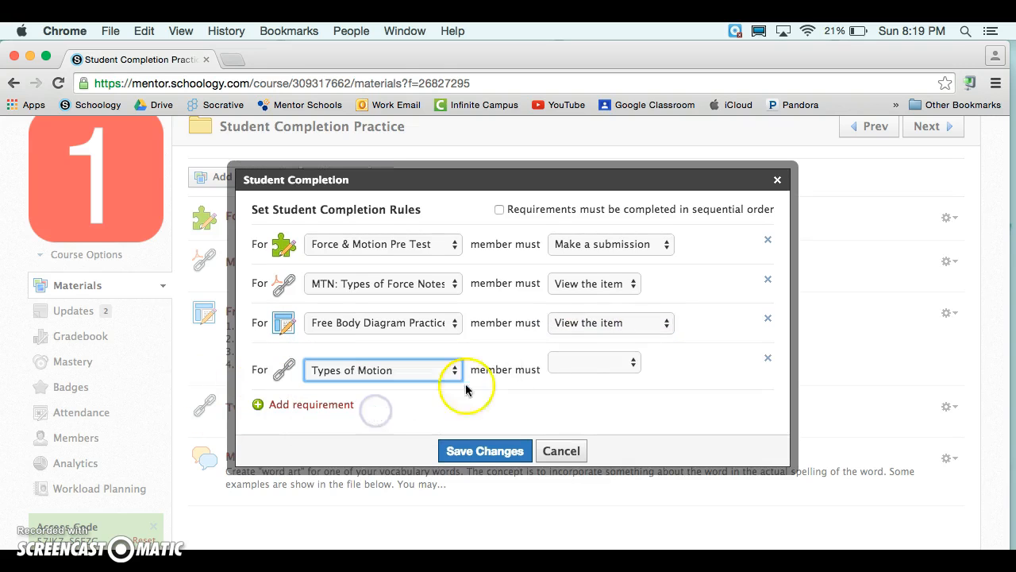
left_click(573, 373)
left_click(573, 367)
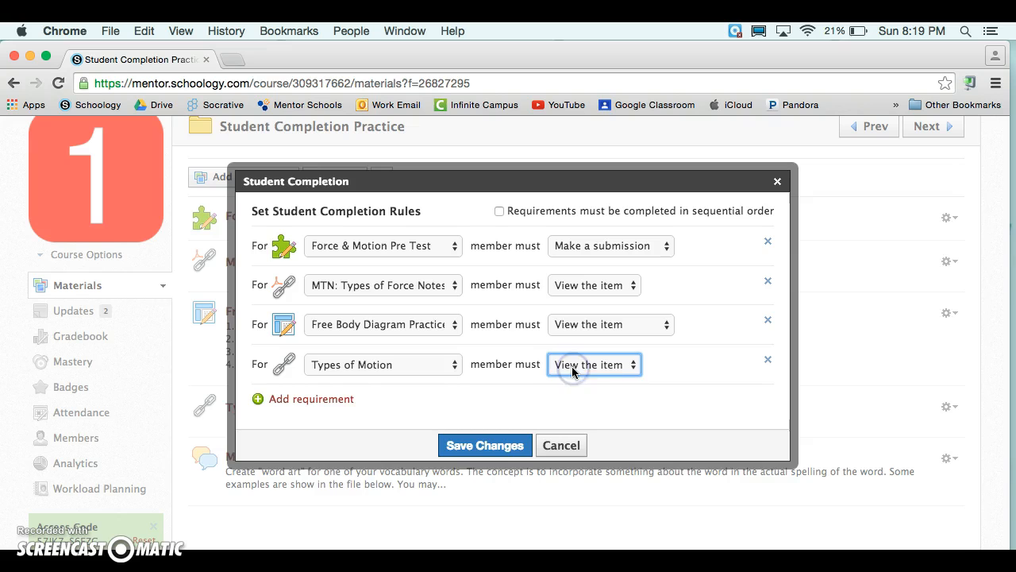
Add a requirement that members post a comment/reply on MTN: Force & Motion Word Art, and save the completion rules.
left_click(302, 408)
left_click(372, 400)
left_click(378, 455)
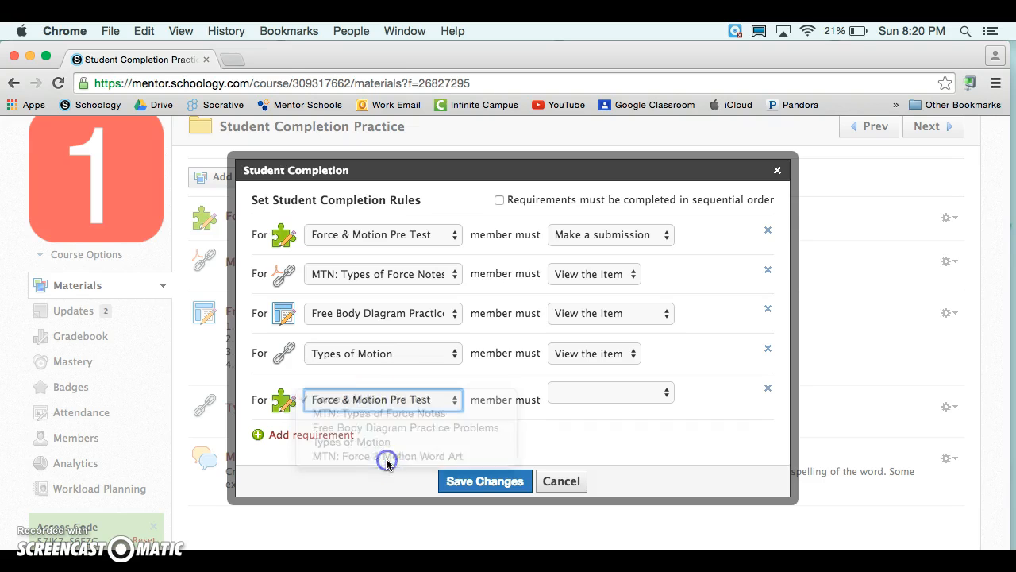
left_click(609, 392)
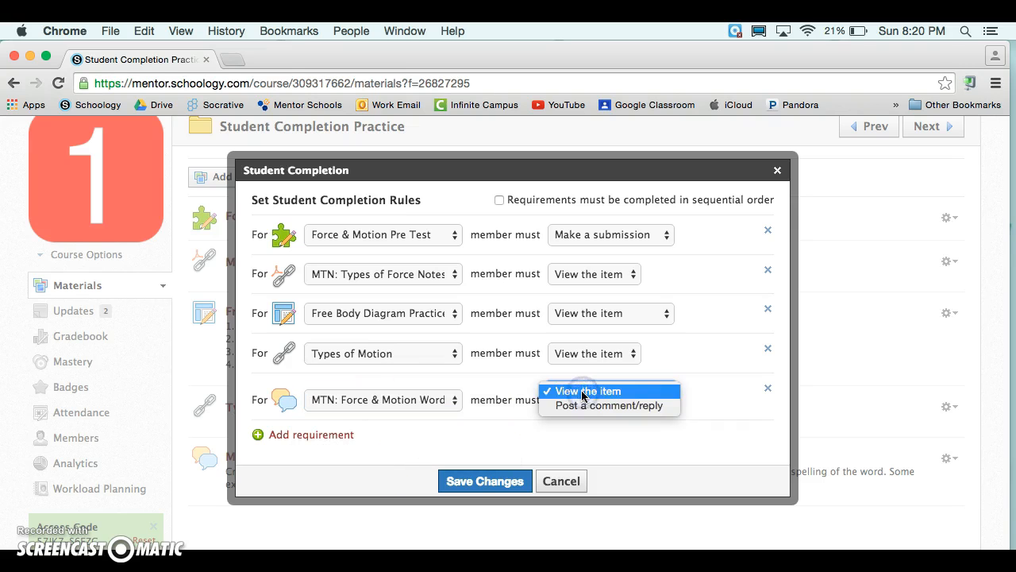
left_click(593, 406)
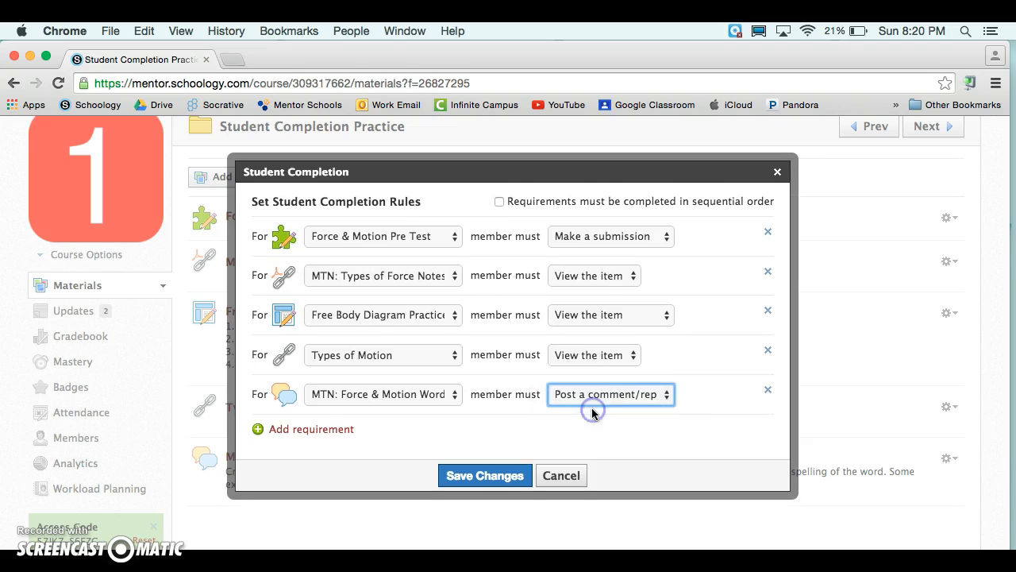
left_click(483, 476)
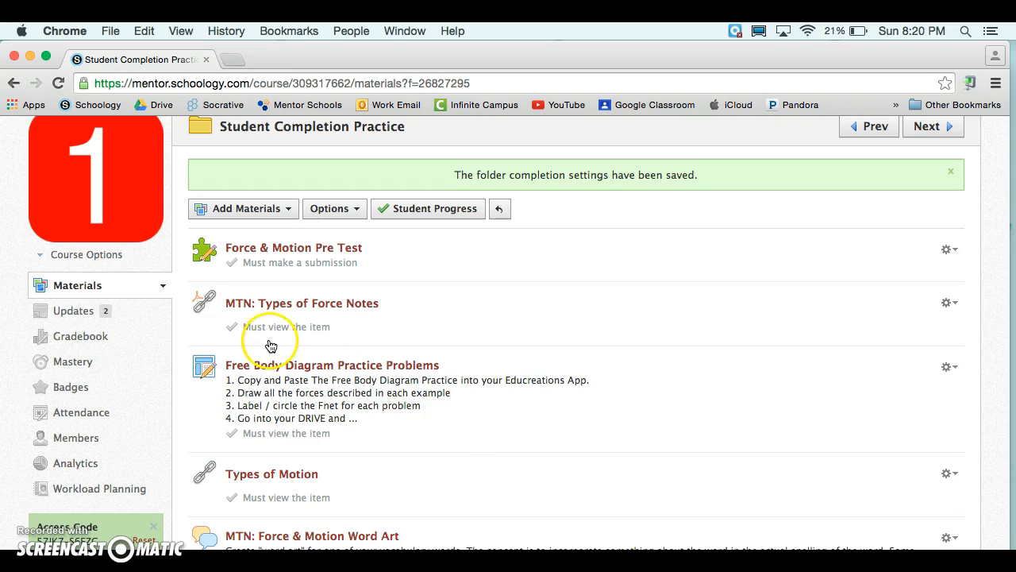
Preview the course as a student member using View Course As.
left_click(84, 255)
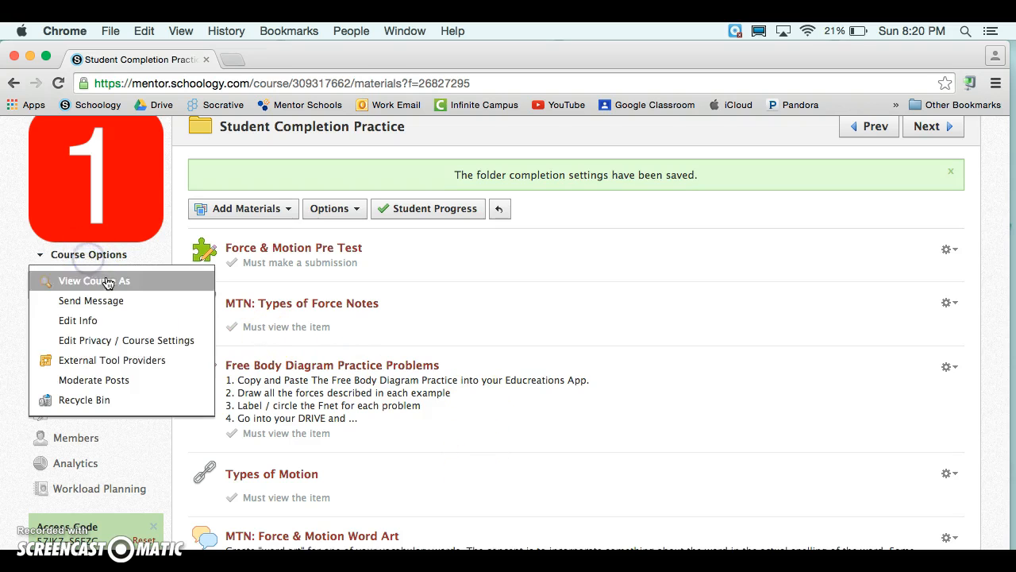
left_click(91, 279)
left_click(427, 259)
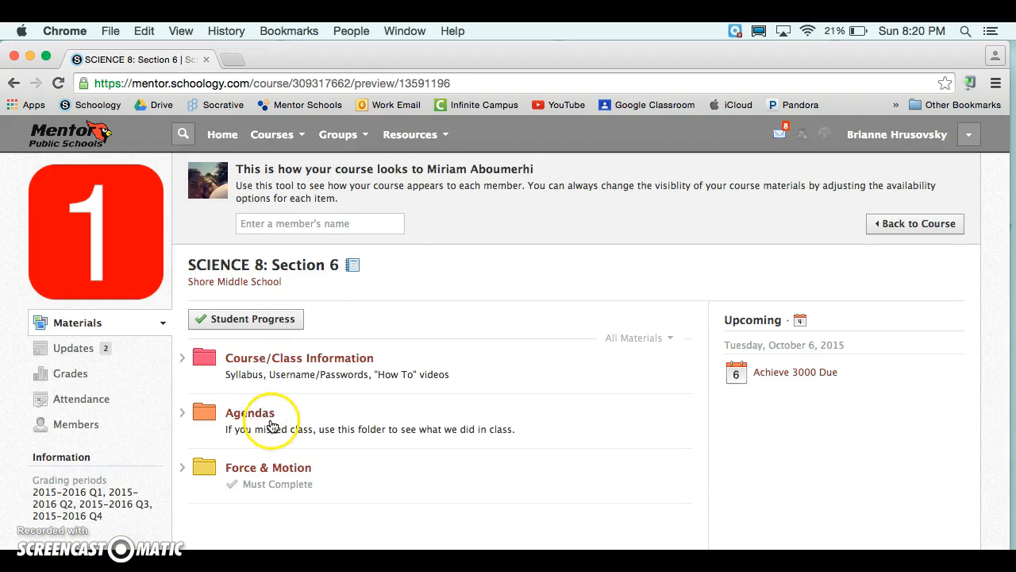
Browse the student preview through Force & Motion and Assignments into Student Completion Practice to inspect the requirements.
scroll(270, 426, "down", 2)
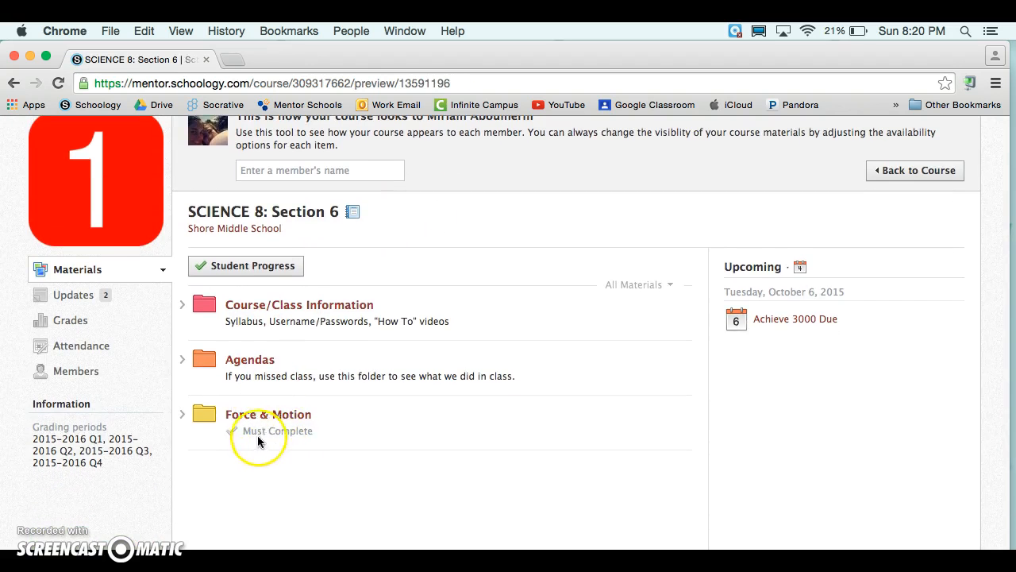
left_click(280, 420)
left_click(288, 365)
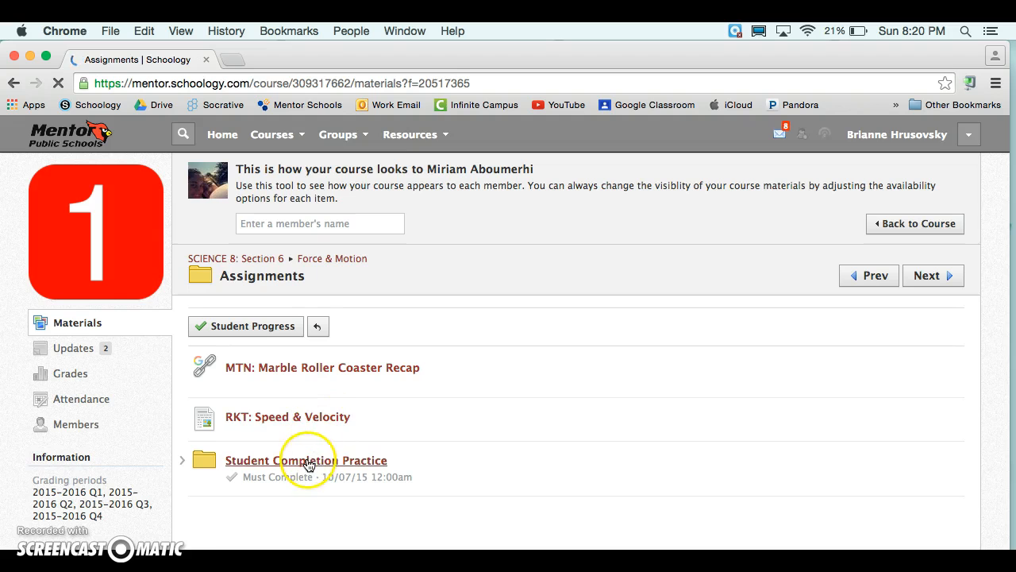
left_click(364, 461)
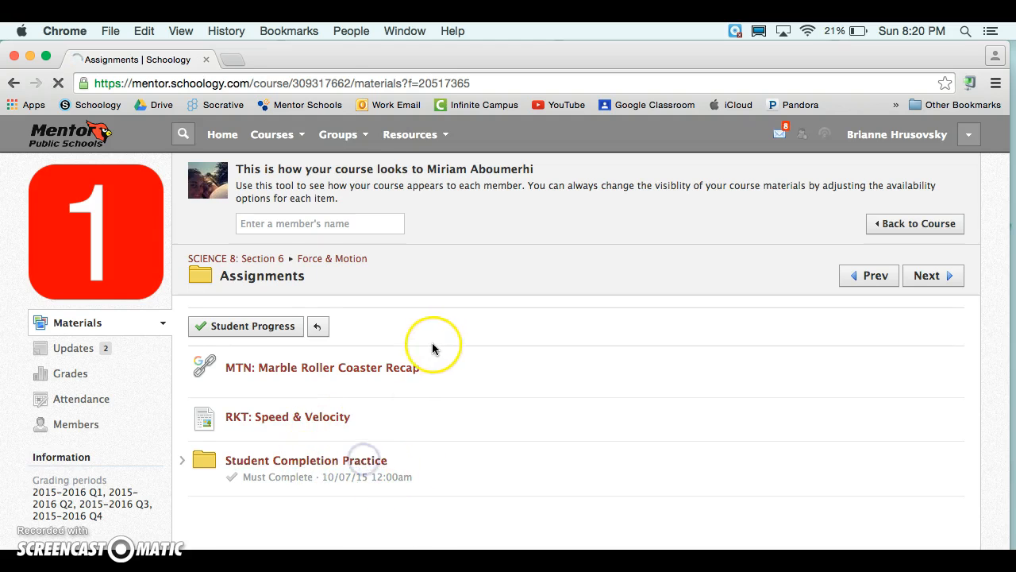
scroll(433, 348, "down", 2)
scroll(432, 347, "down", 5)
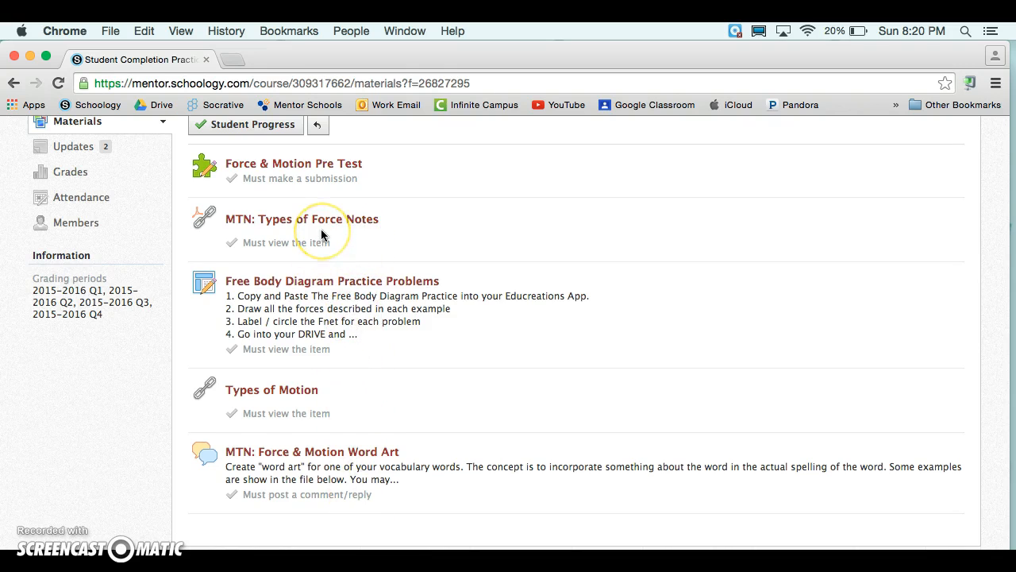
scroll(321, 235, "up", 3)
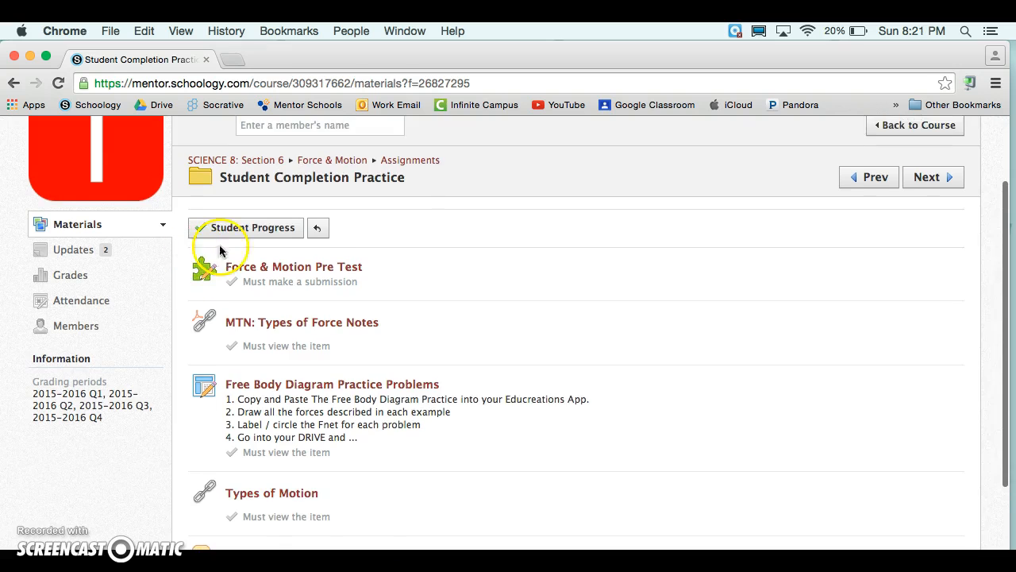
scroll(286, 227, "up", 3)
left_click(81, 327)
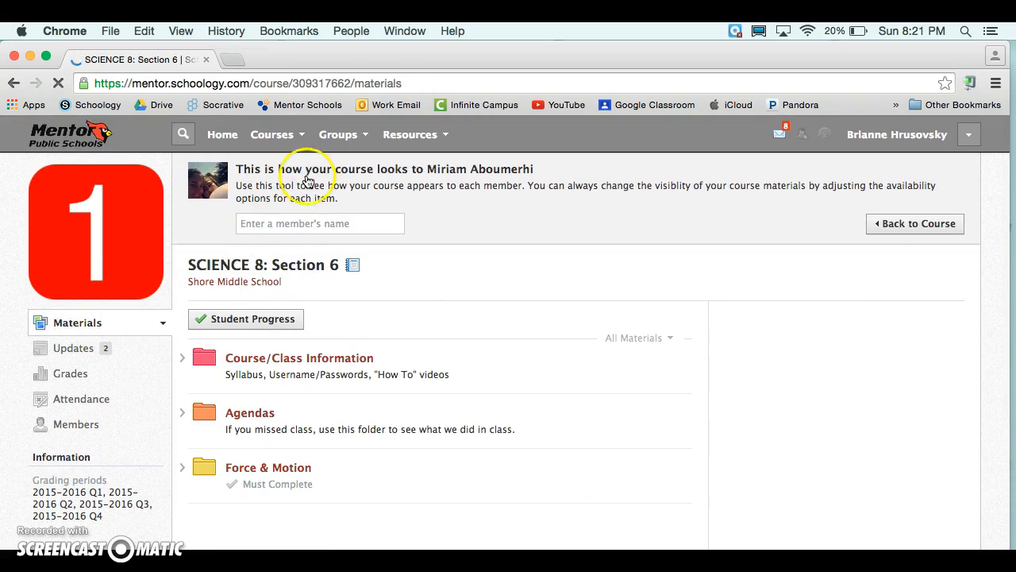
Leave the student preview and return to the course's Student Completion Practice folder.
left_click(292, 135)
left_click(323, 171)
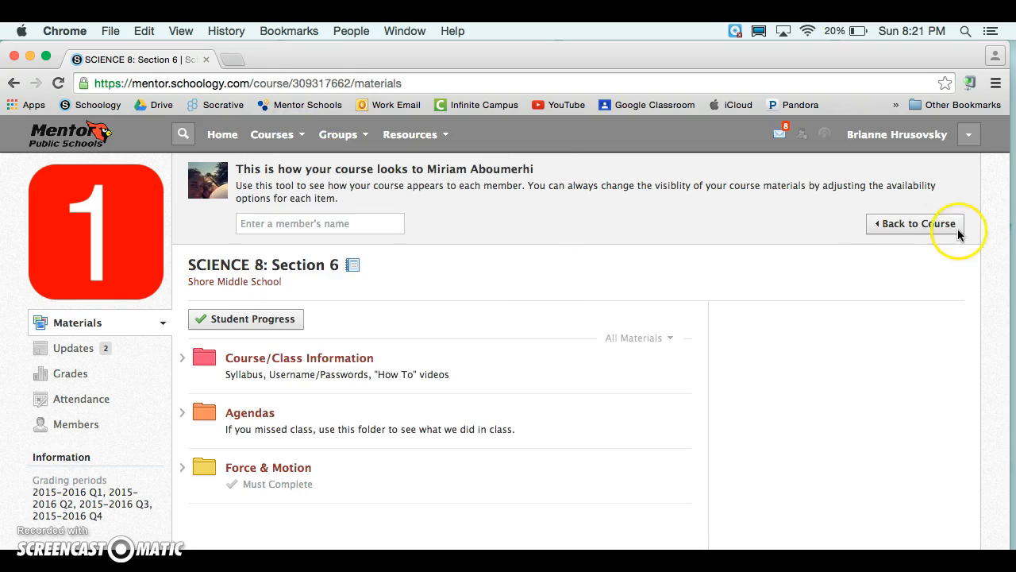
left_click(930, 224)
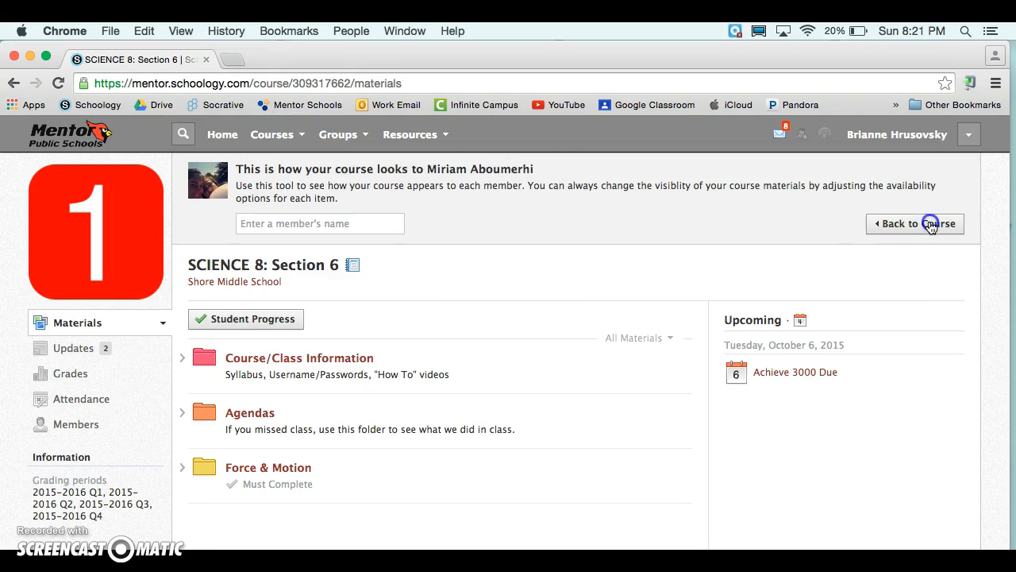
left_click(893, 231)
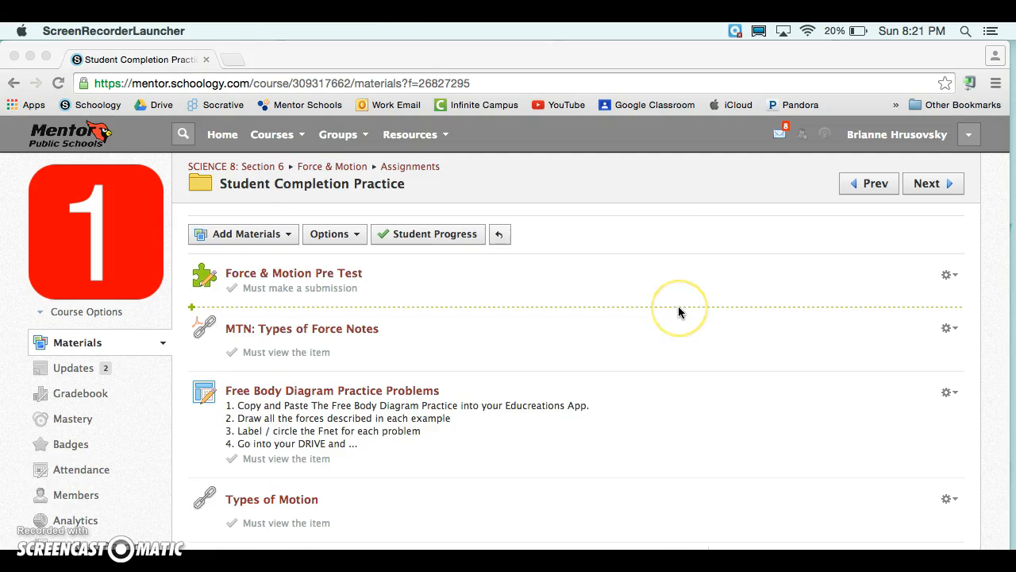
Reopen the folder's Student Completion rules, turn on sequential order for the requirements, and save.
left_click(361, 238)
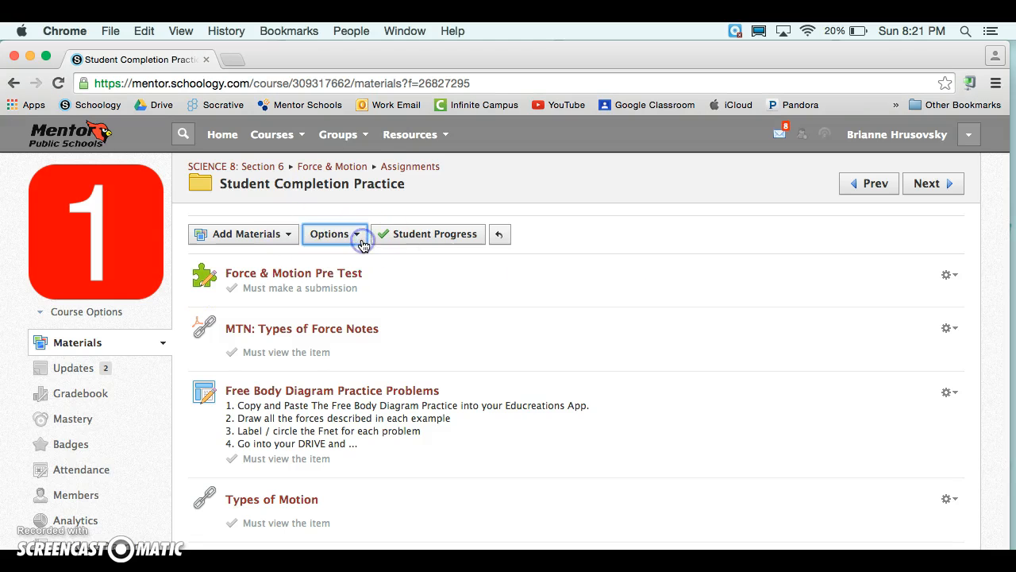
left_click(369, 262)
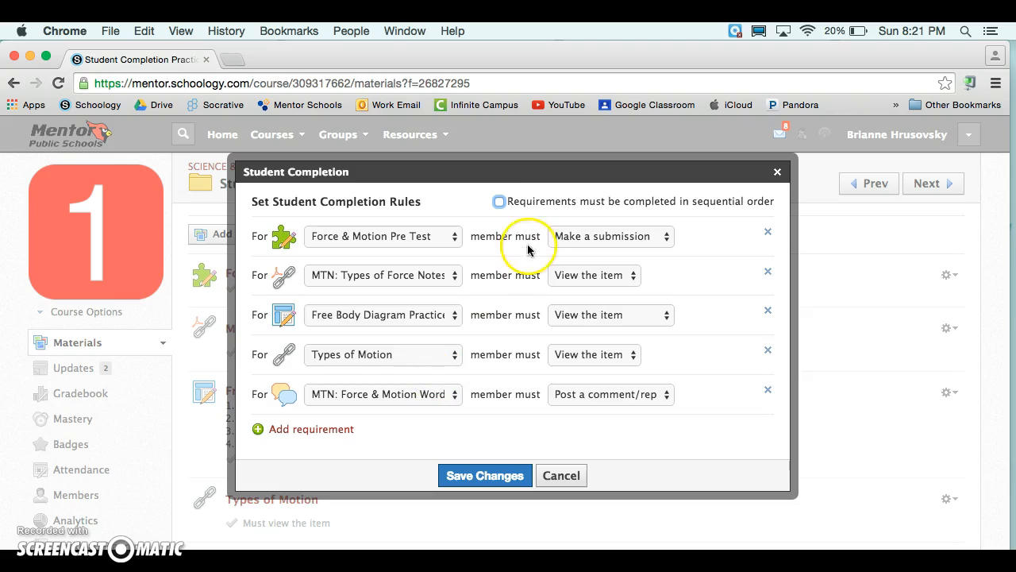
left_click(501, 203)
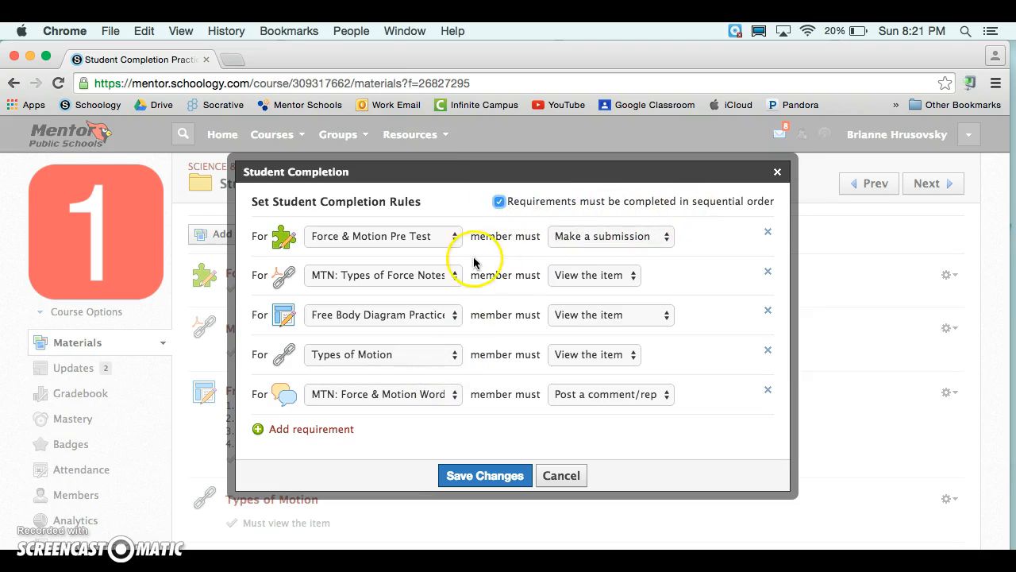
left_click(501, 202)
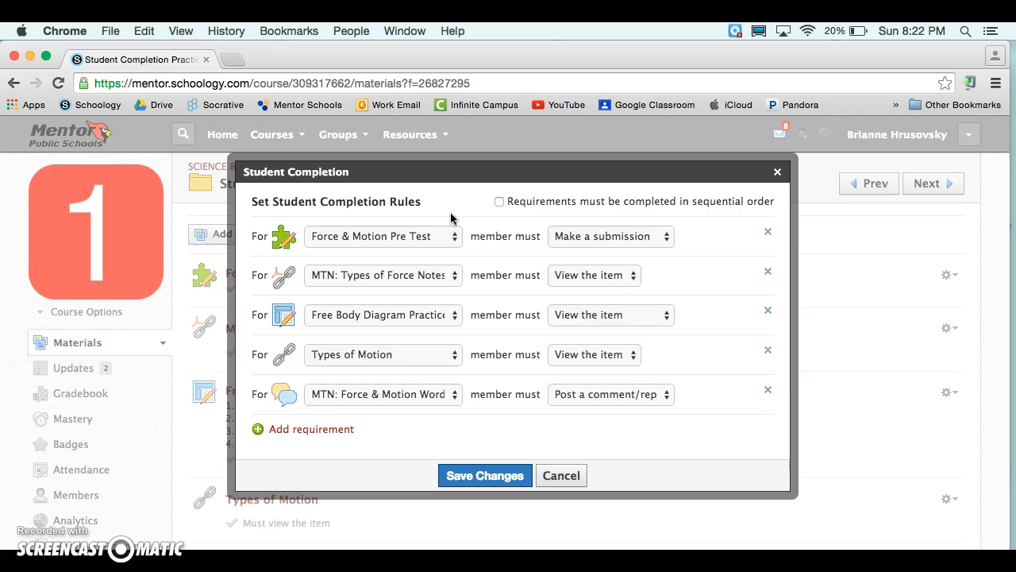
left_click(498, 201)
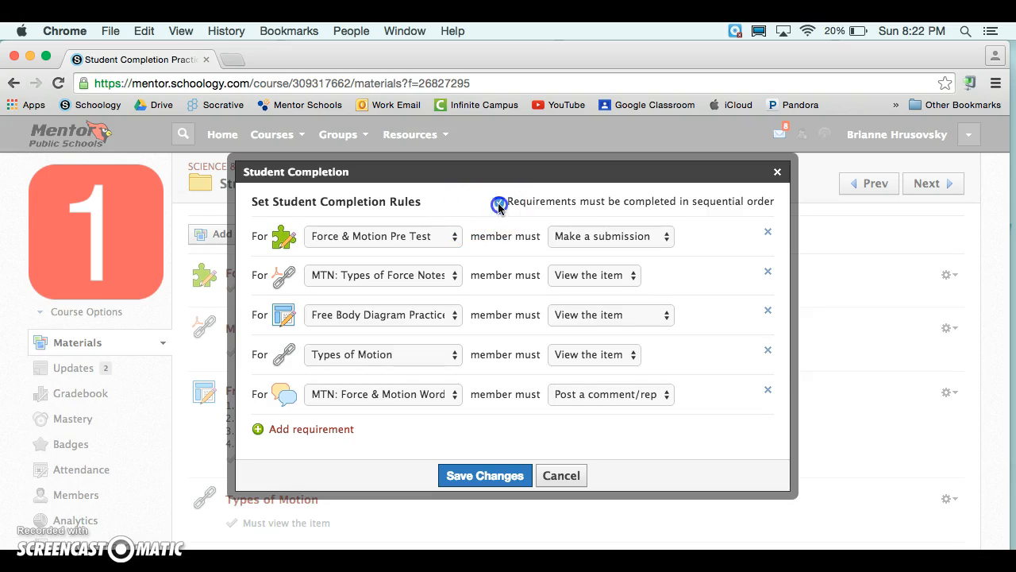
left_click(505, 474)
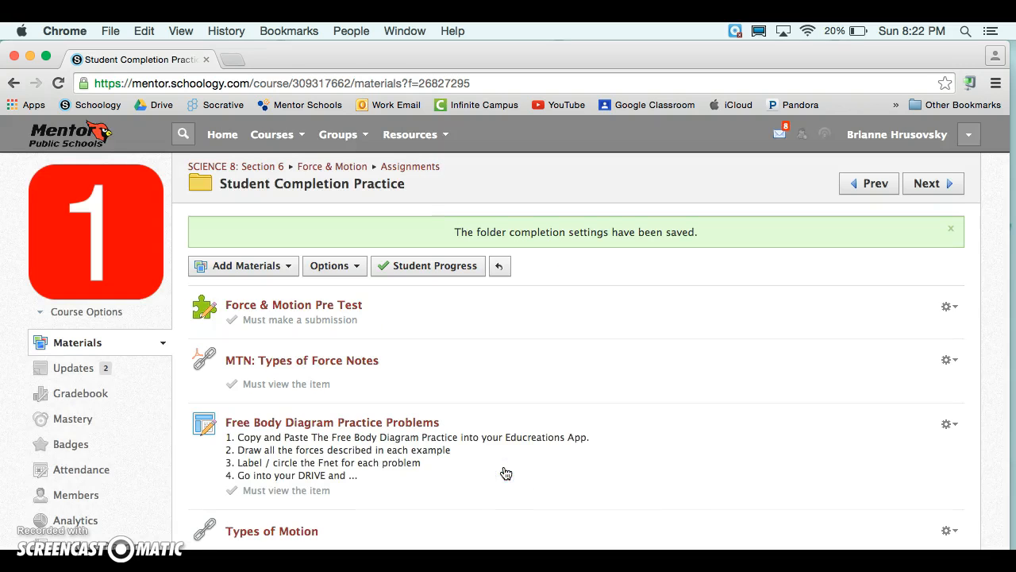
Open the folder's Student Progress window and scroll through the class list of completion percentages.
left_click(448, 266)
scroll(545, 267, "down", 4)
scroll(547, 270, "down", 8)
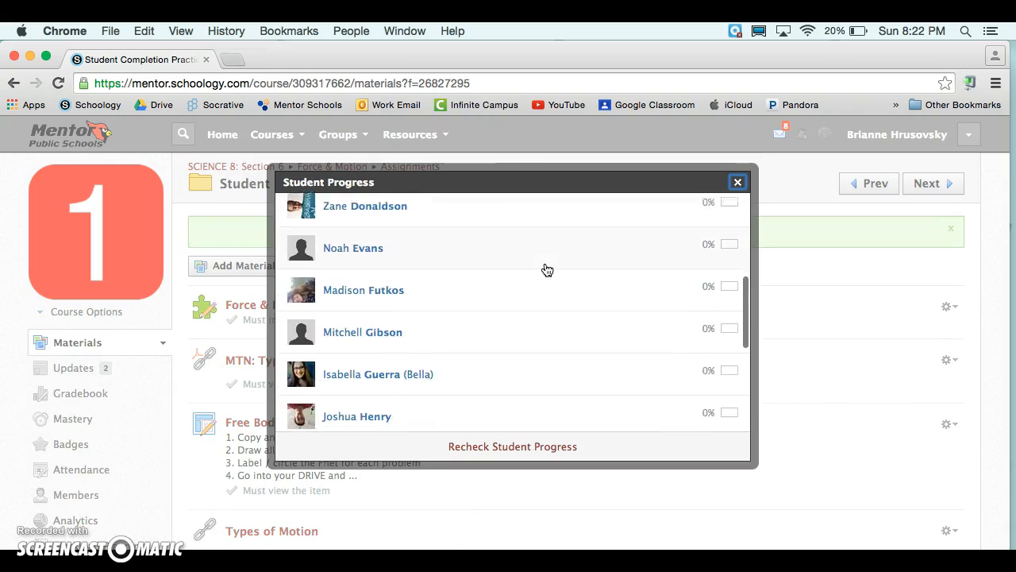
scroll(547, 270, "down", 2)
scroll(547, 270, "up", 3)
scroll(547, 270, "up", 10)
left_click(722, 257)
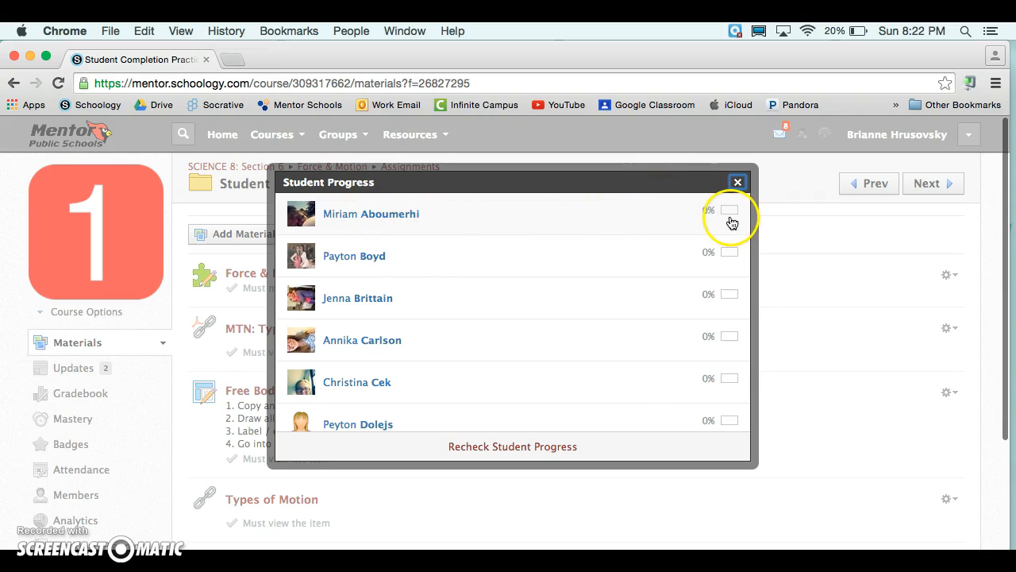
Open one student's item-by-item progress in the folder and close the Student Progress window.
left_click(373, 221)
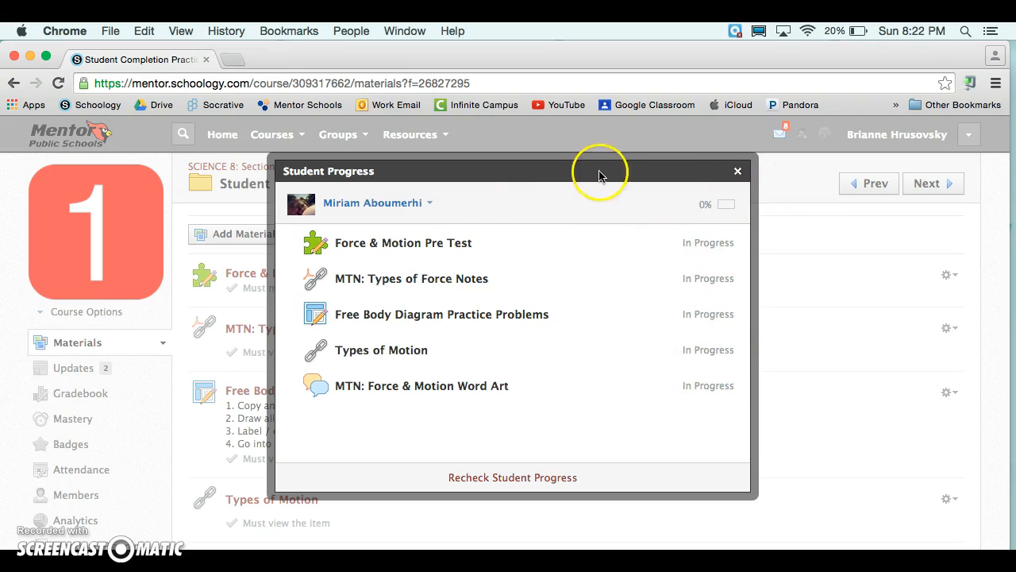
left_click(738, 170)
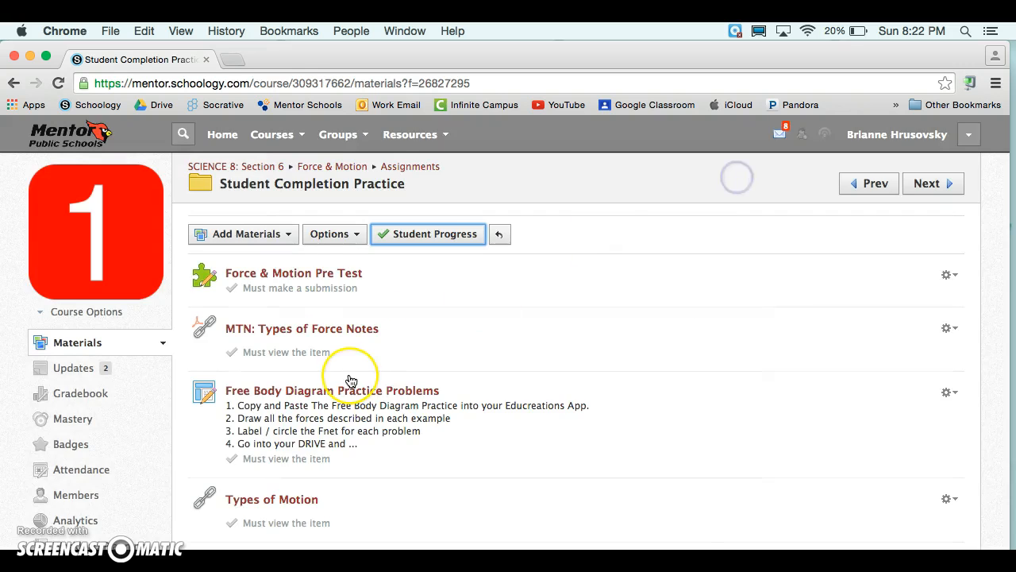
scroll(351, 381, "down", 5)
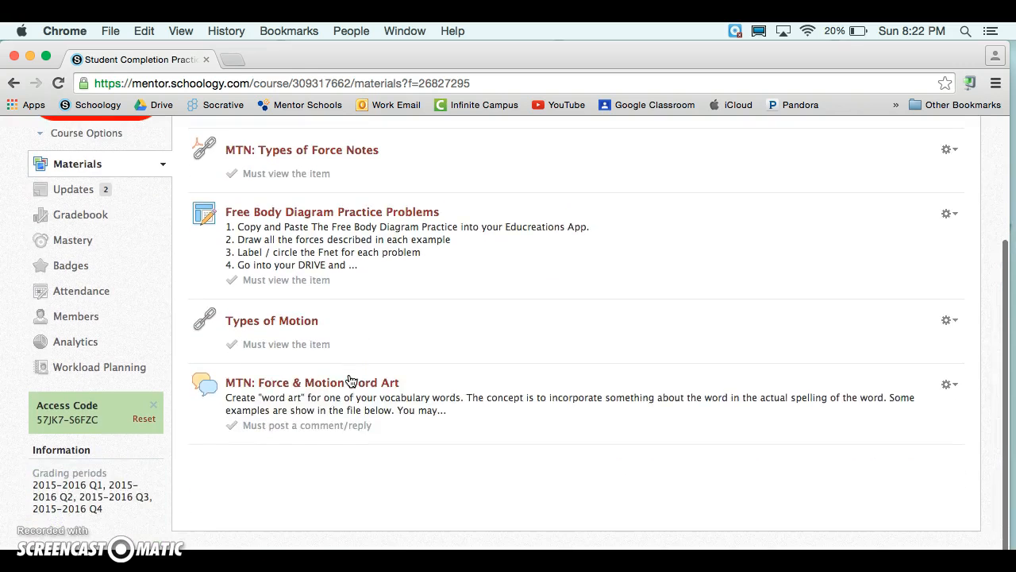
scroll(351, 380, "up", 4)
scroll(350, 377, "up", 1)
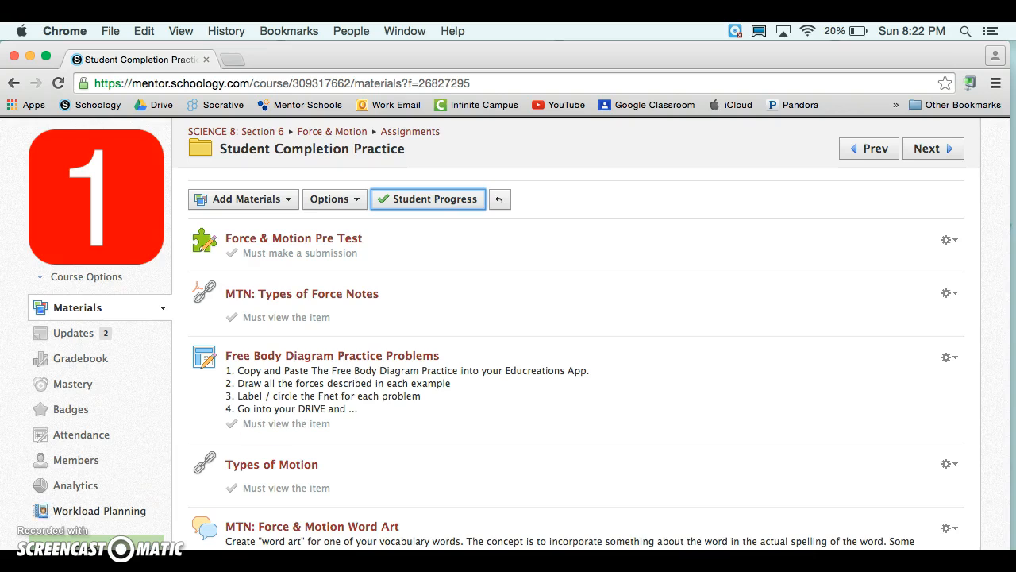